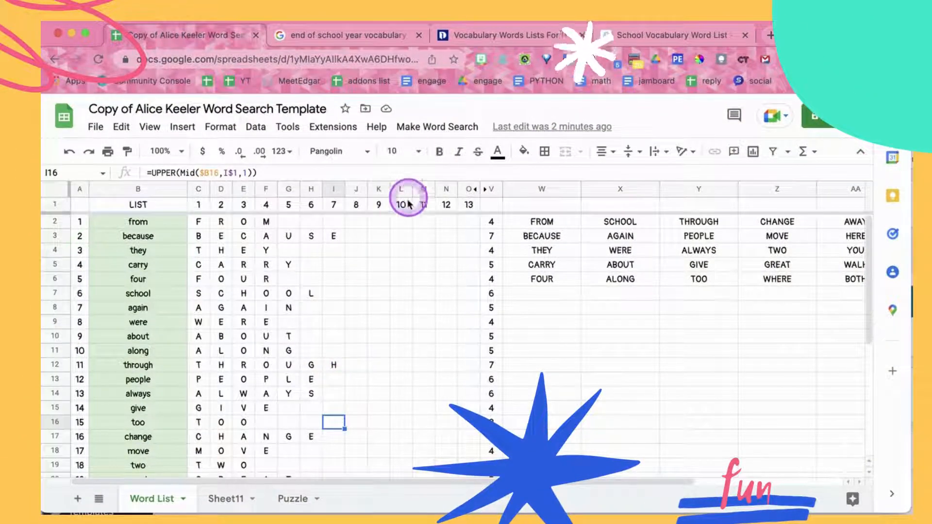
left_click(418, 128)
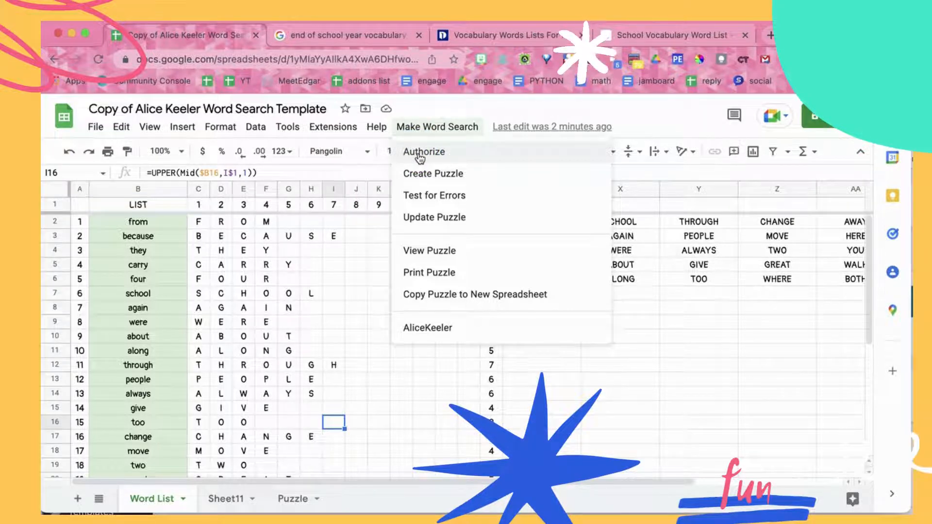
left_click(269, 253)
scroll(161, 227, "down", 2)
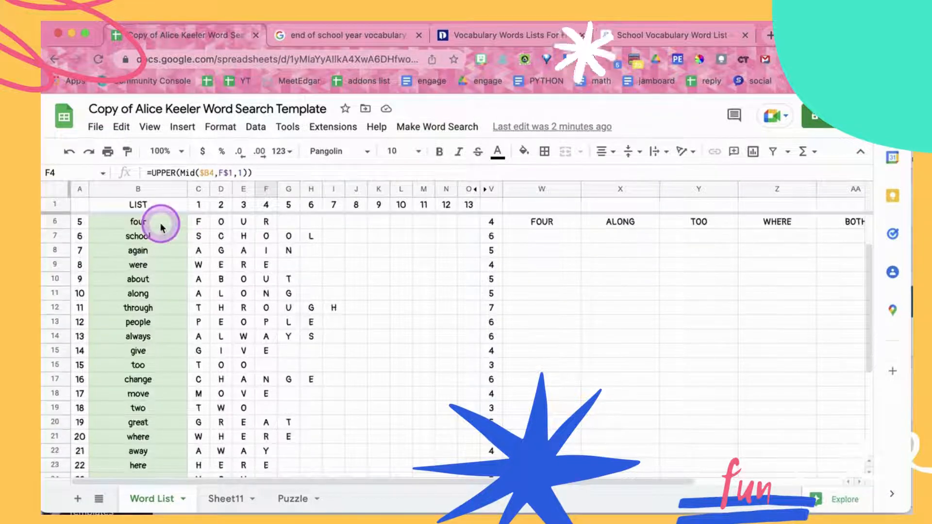
scroll(160, 227, "up", 2)
Paste the copied school vocabulary, from "student" to "memorize", over the word list starting at cell B2 and check the entries
left_click(148, 224)
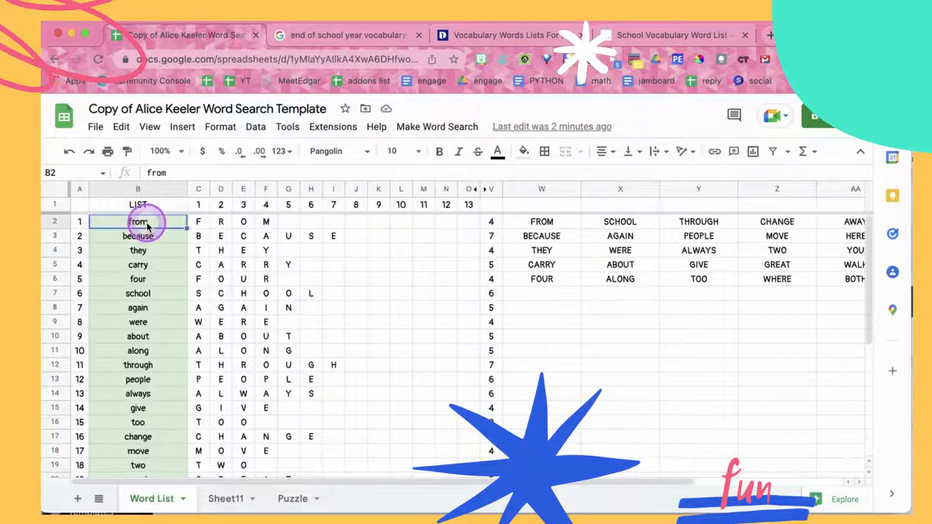
key("ctrl+v")
scroll(282, 292, "down", 3)
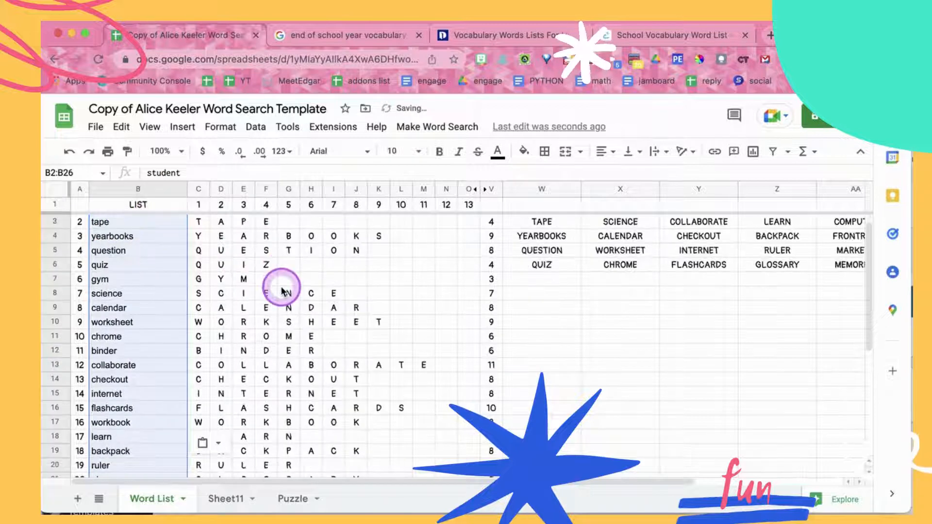
scroll(281, 292, "down", 3)
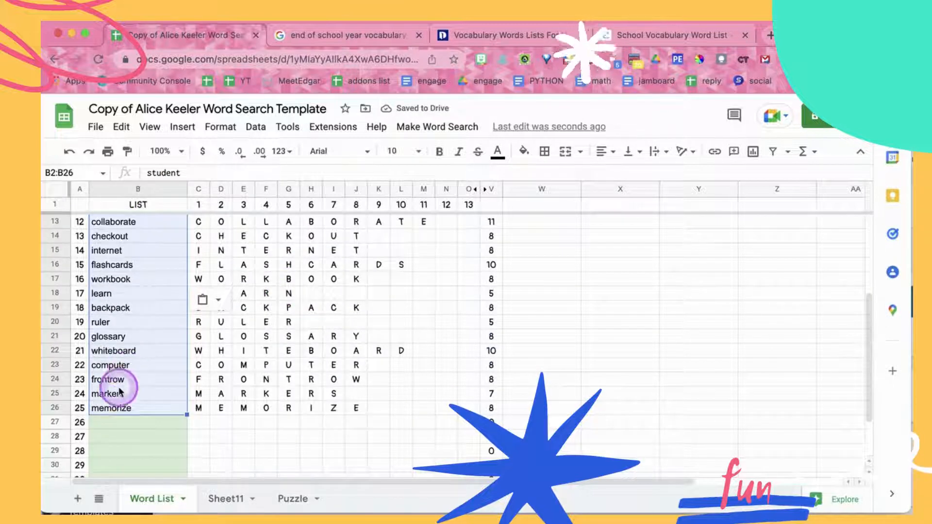
left_click(107, 408)
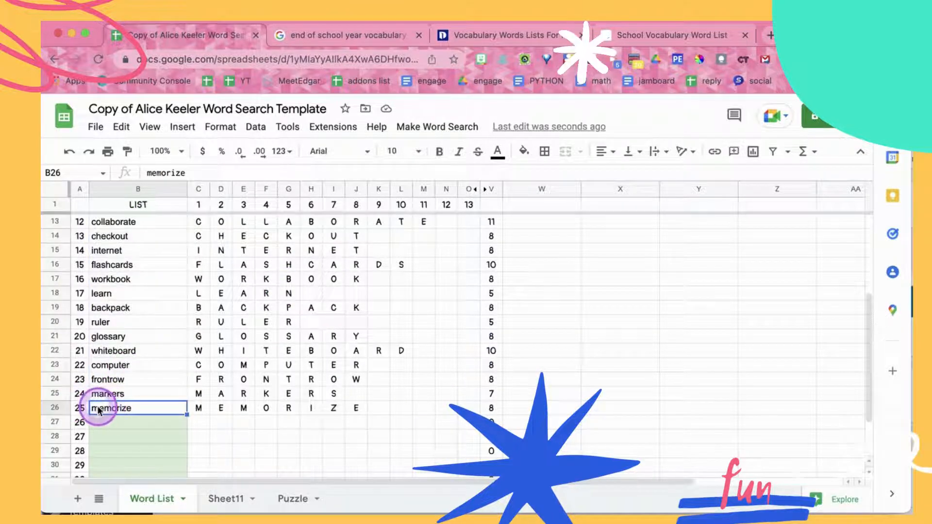
scroll(144, 371, "up", 6)
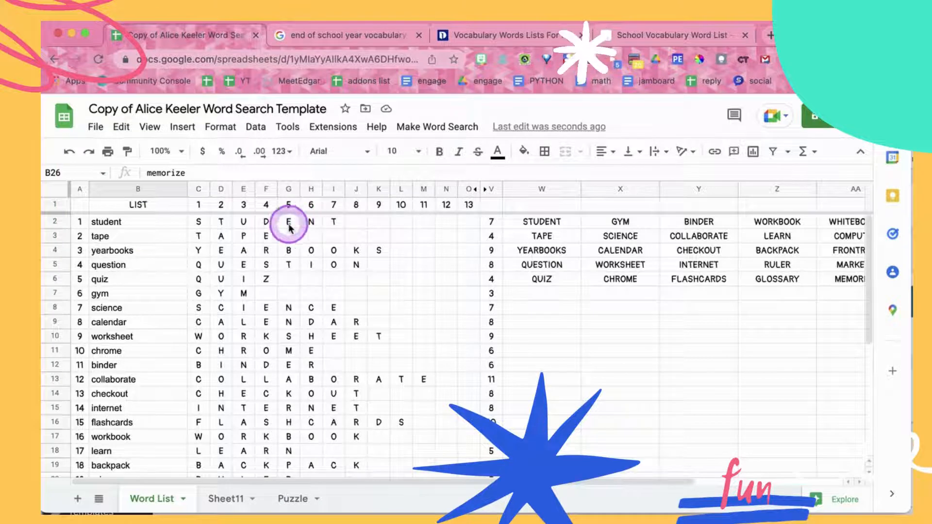
scroll(285, 366, "down", 3)
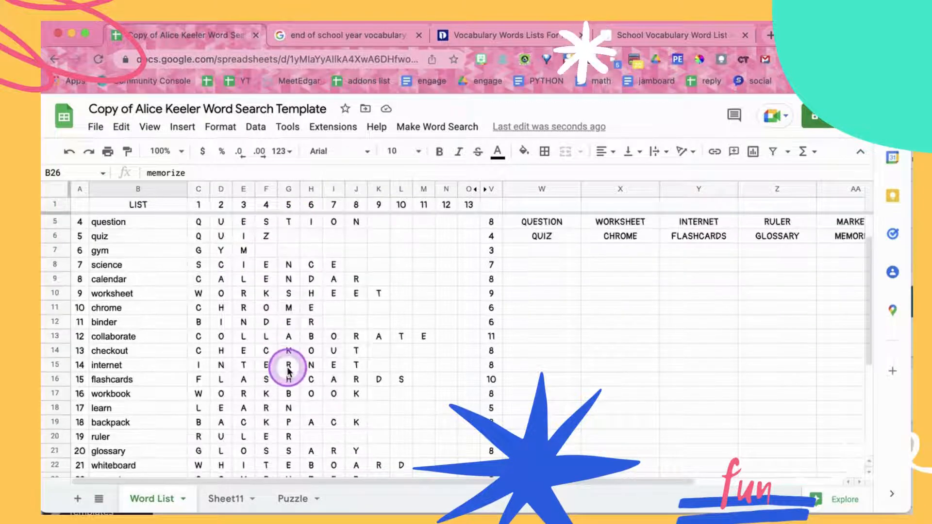
Create the word search puzzle from the new word list
scroll(289, 372, "up", 3)
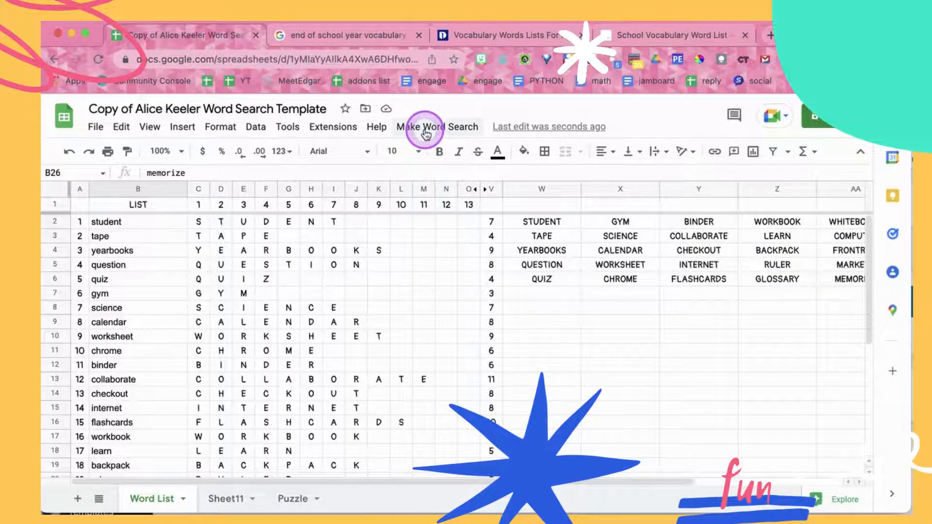
left_click(425, 130)
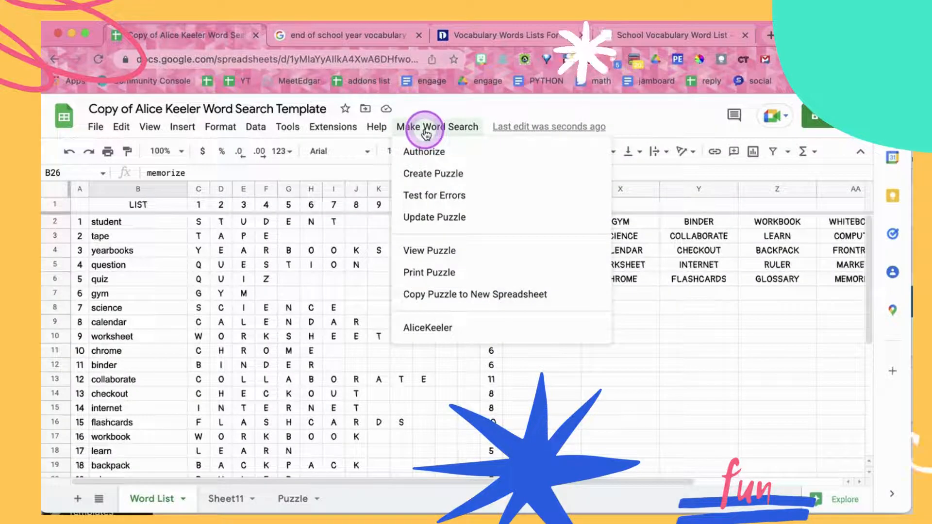
left_click(435, 176)
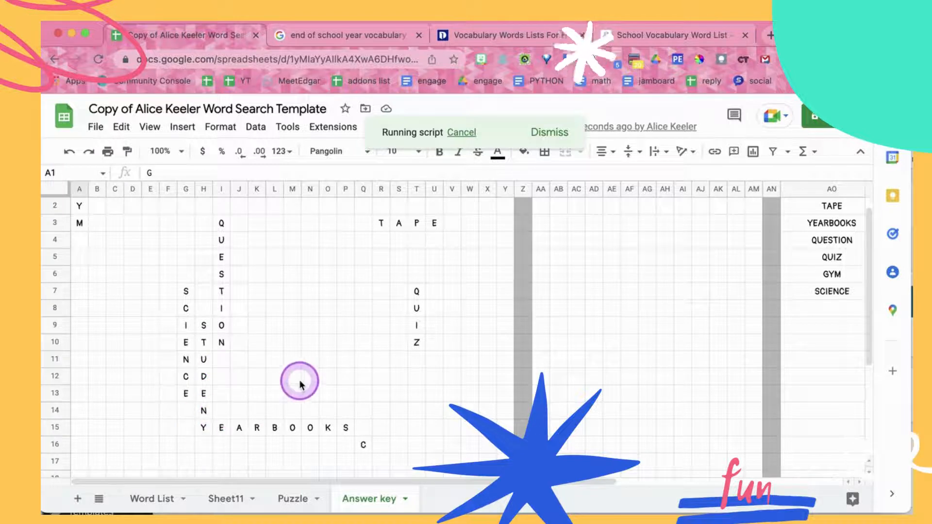
Examine the answer key as it fills, comparing the grid's placed words with those in column AA, and dismiss the completion message
scroll(299, 380, "down", 5)
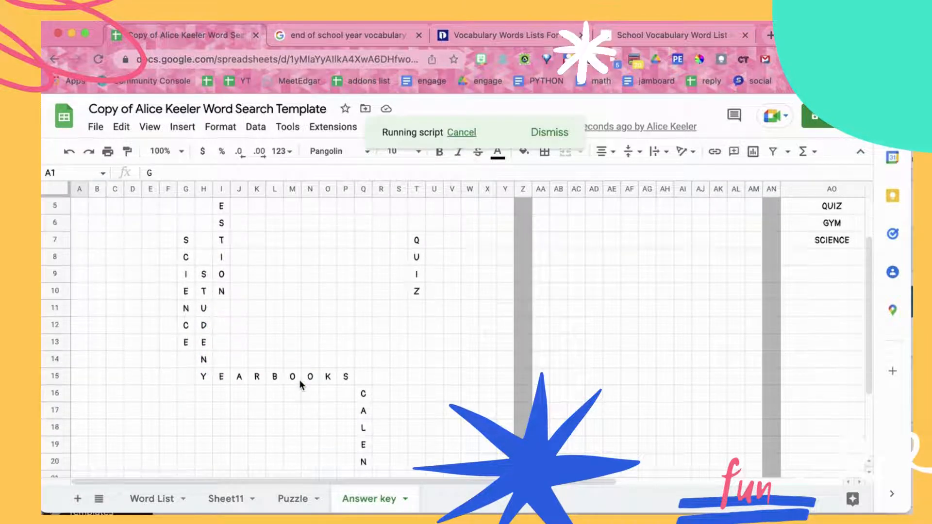
scroll(299, 380, "up", 5)
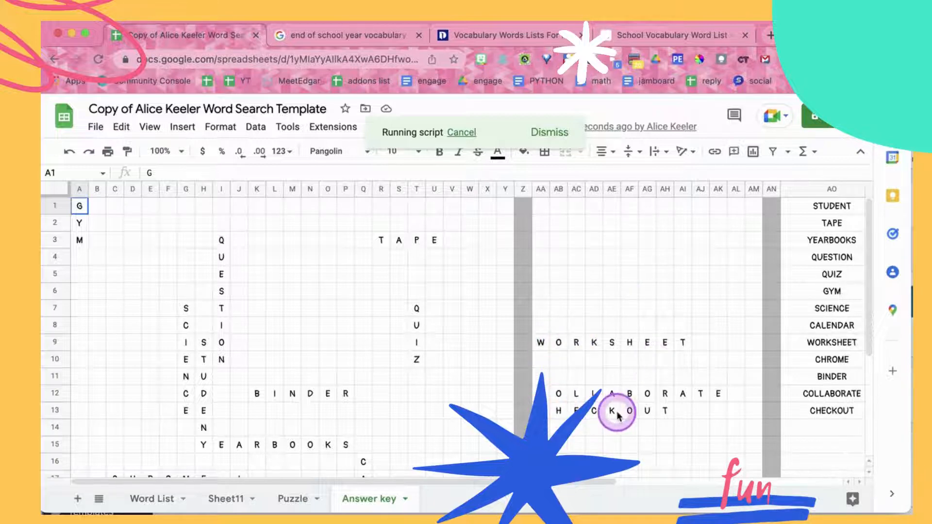
scroll(413, 355, "down", 4)
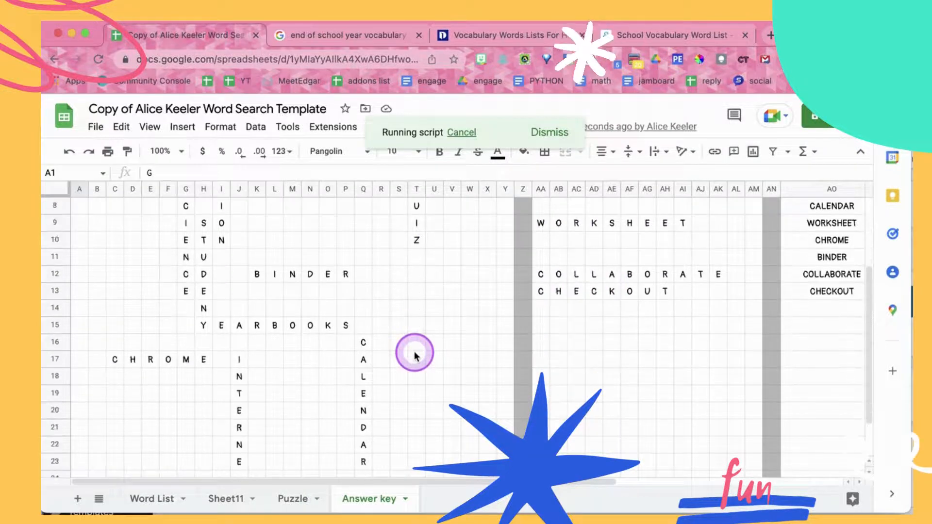
scroll(415, 351, "down", 1)
scroll(416, 314, "up", 3)
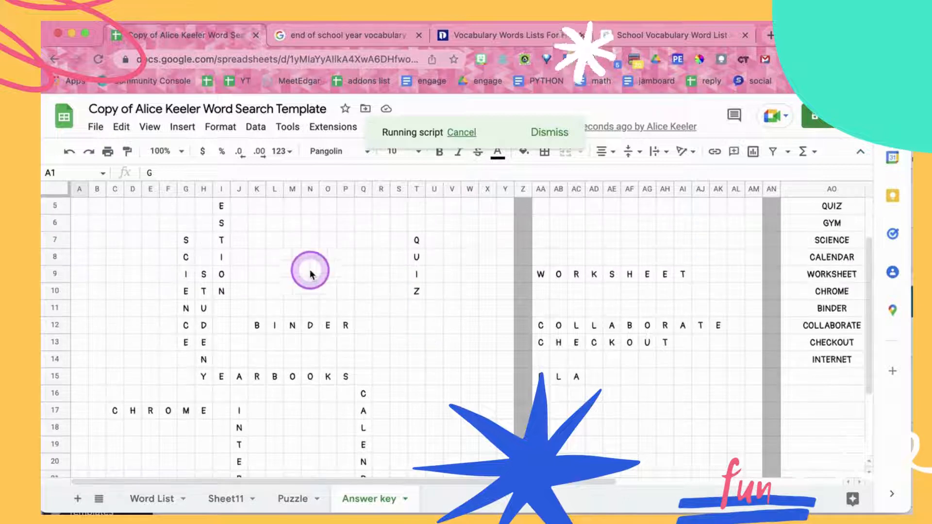
left_click(292, 257)
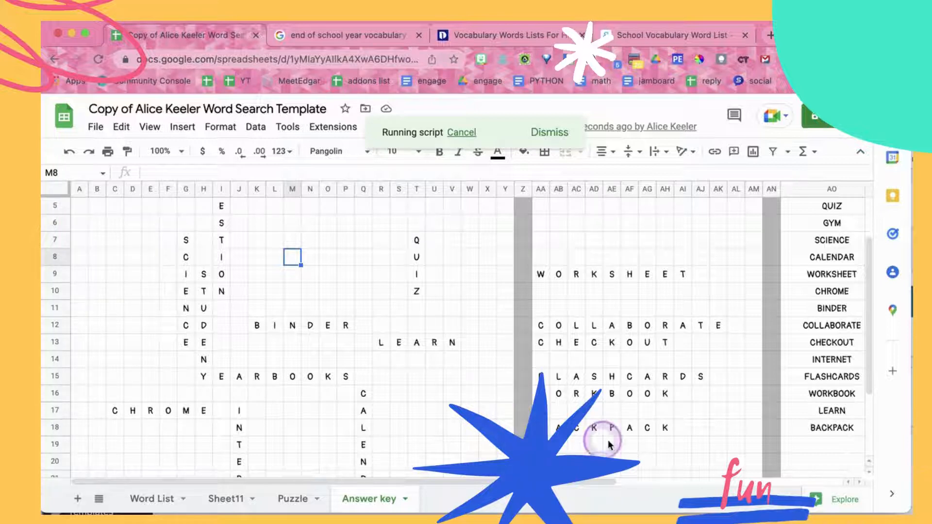
scroll(639, 442, "down", 3)
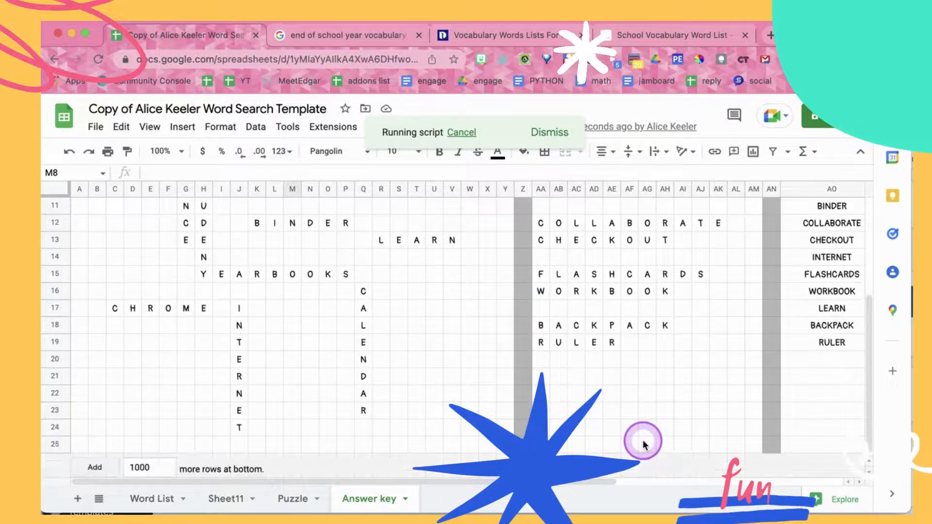
scroll(643, 440, "down", 1)
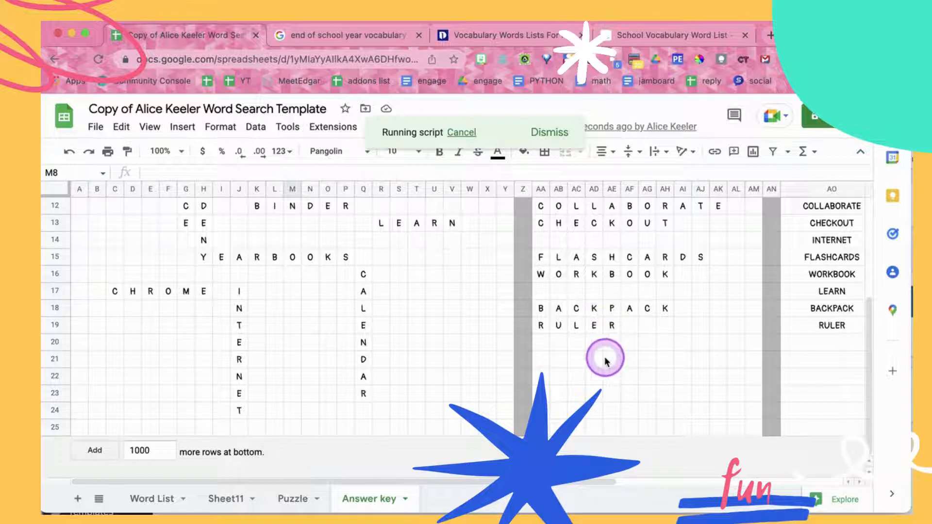
scroll(604, 359, "up", 2)
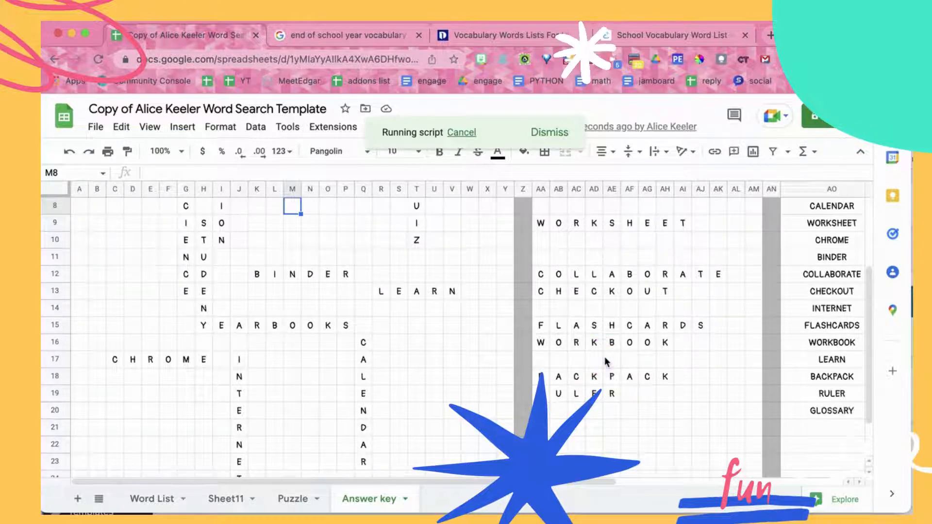
scroll(604, 360, "up", 4)
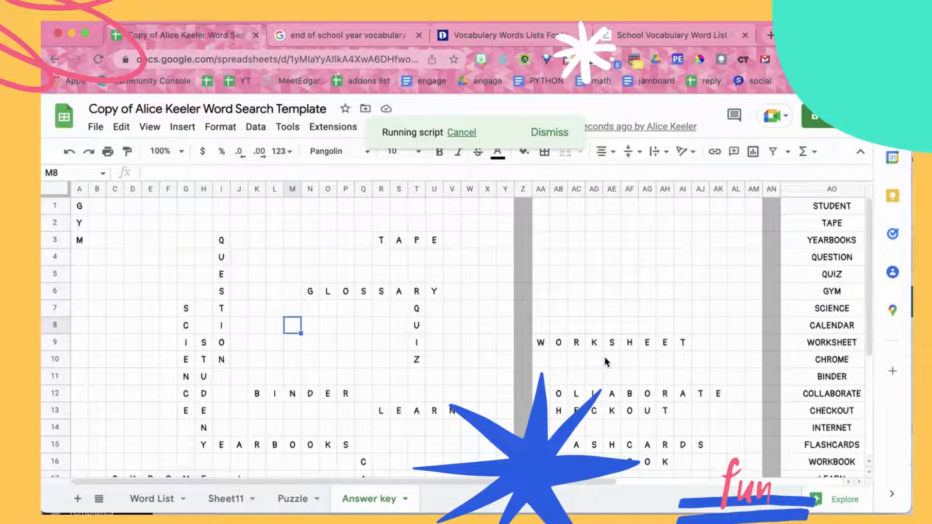
scroll(606, 362, "down", 3)
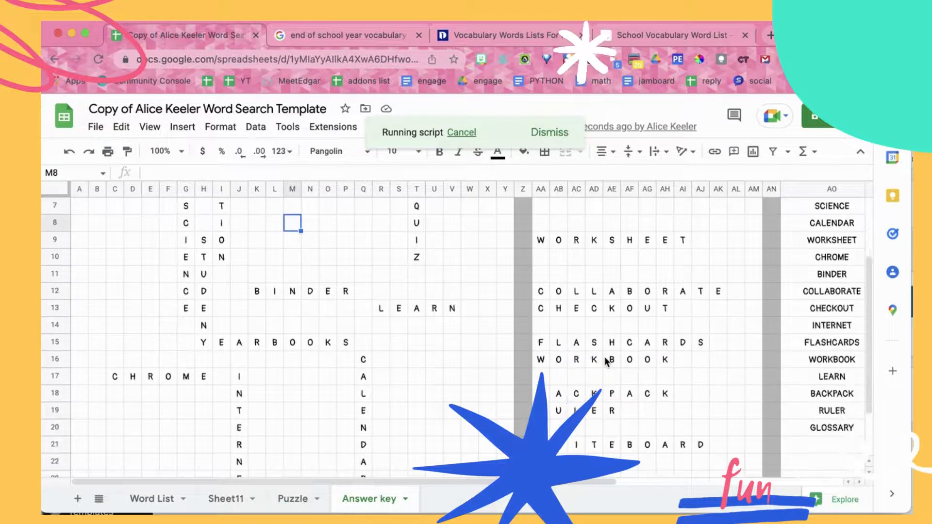
scroll(607, 361, "down", 1)
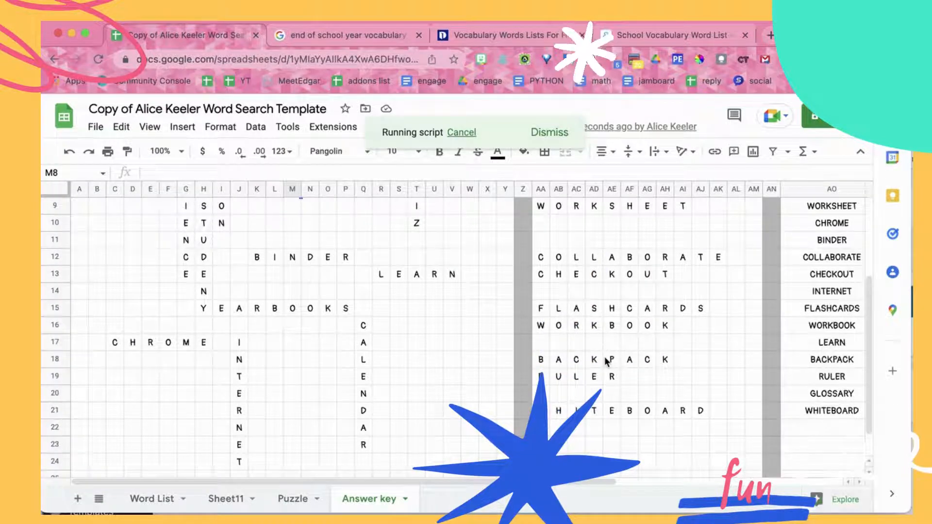
scroll(607, 362, "down", 2)
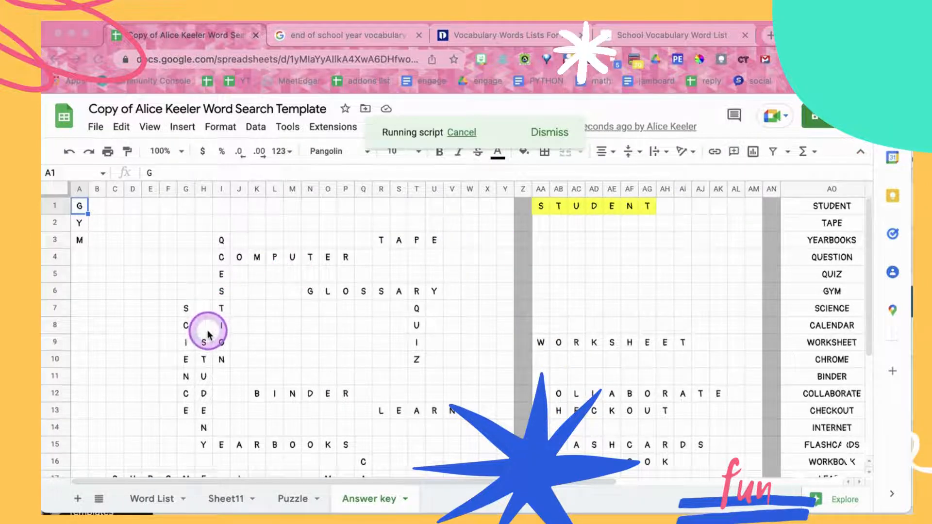
left_click_drag(204, 342, 205, 448)
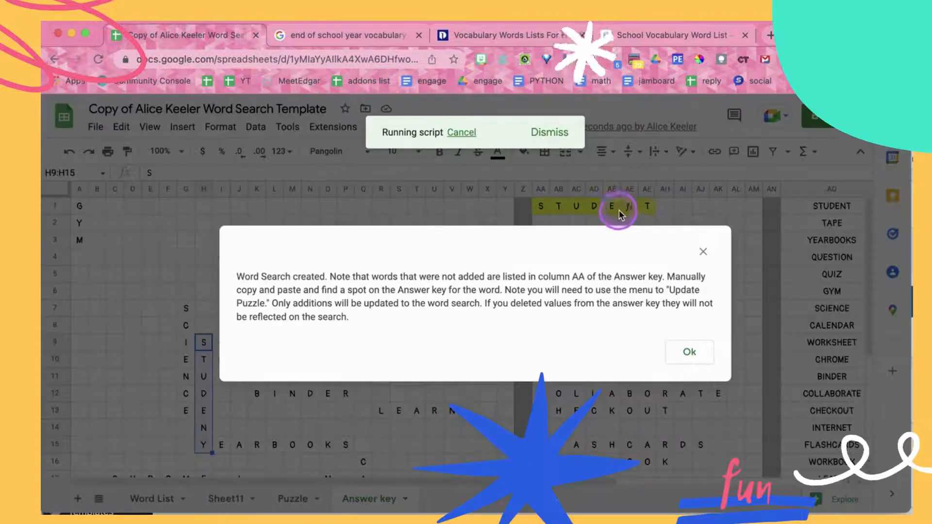
left_click(688, 350)
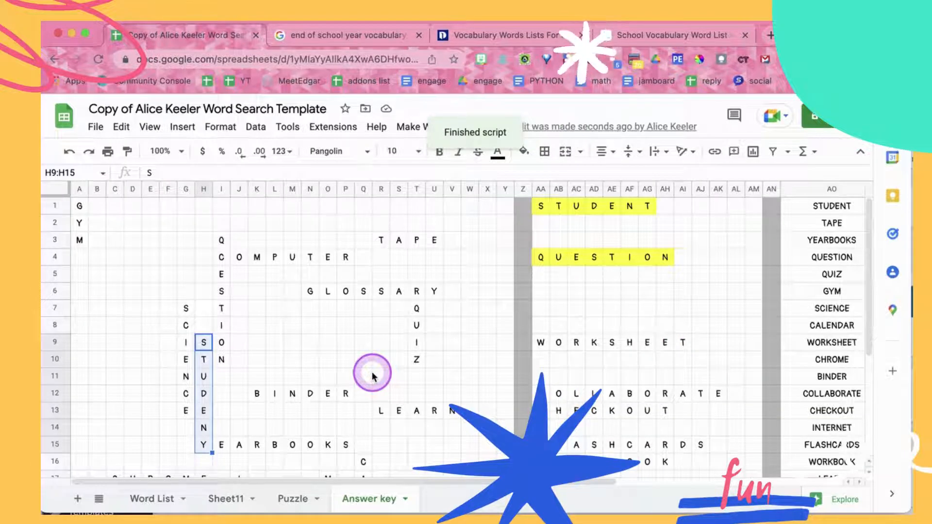
Run Test for Errors on the answer key, follow the placement of the words, and dismiss the completion message
left_click(410, 128)
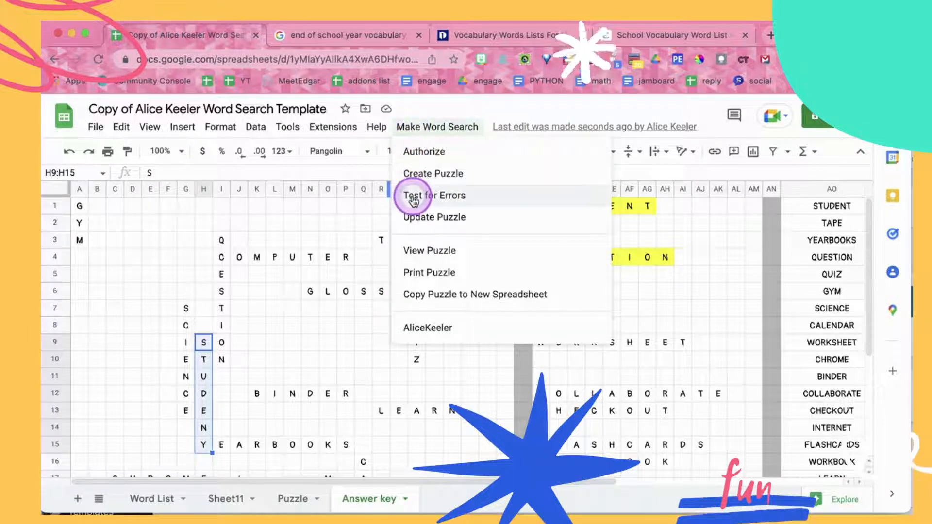
left_click(451, 199)
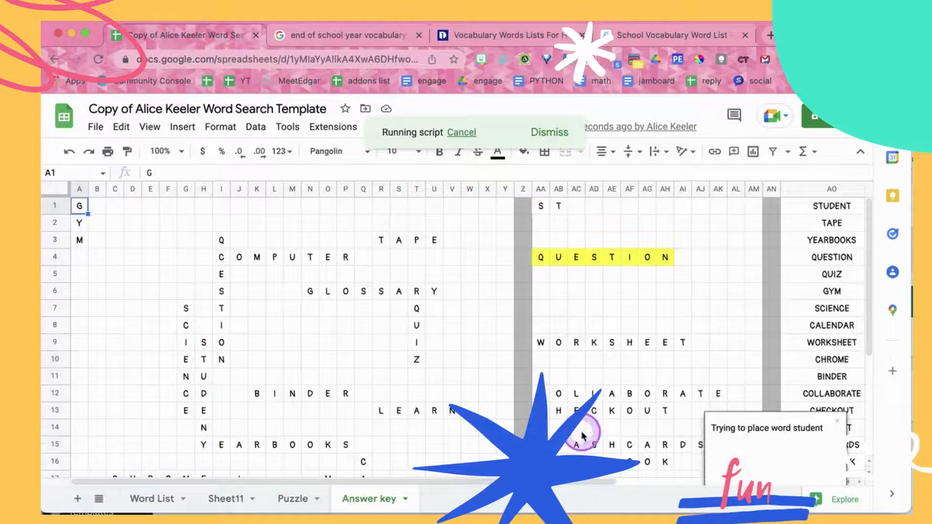
scroll(581, 431, "down", 5)
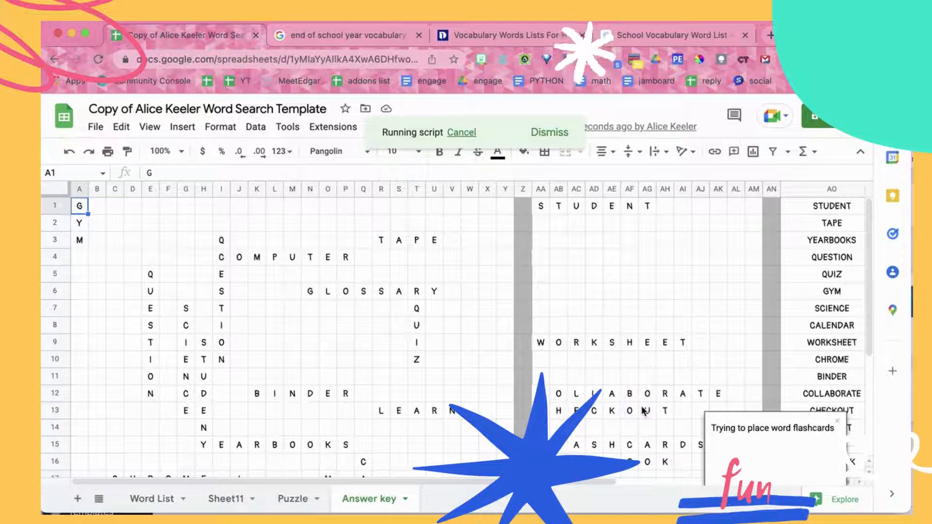
scroll(643, 411, "down", 1)
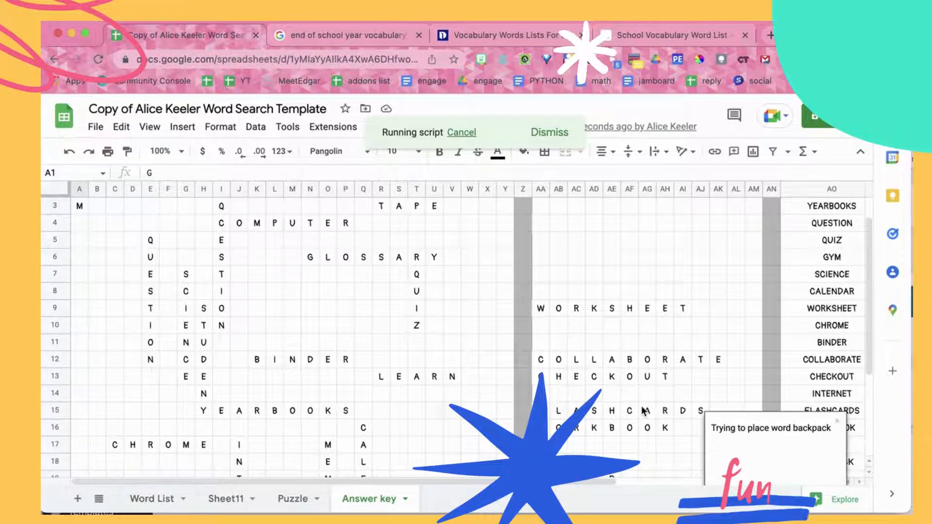
scroll(643, 411, "down", 3)
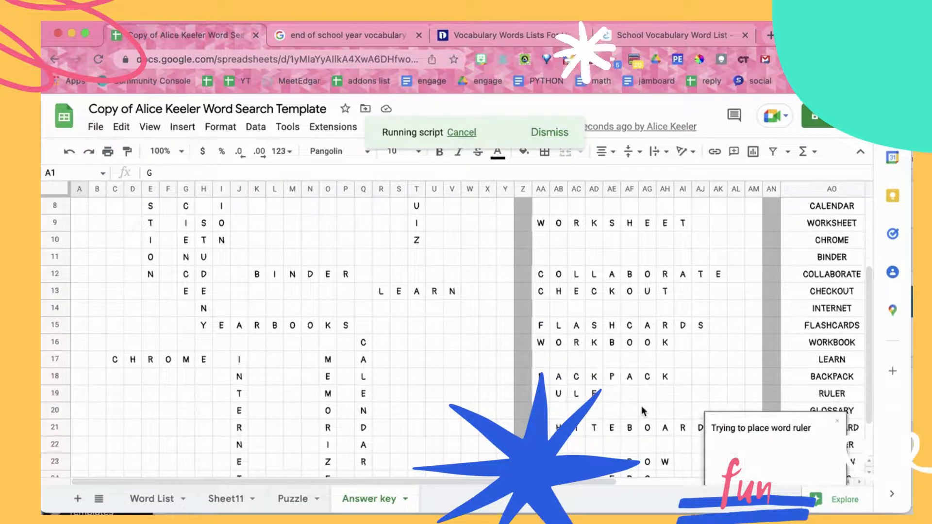
scroll(642, 411, "down", 3)
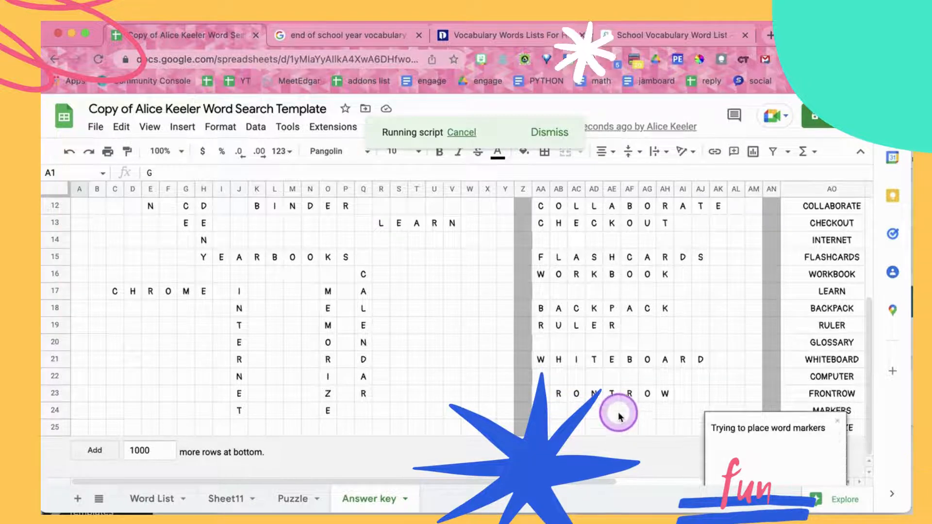
scroll(618, 353, "up", 5)
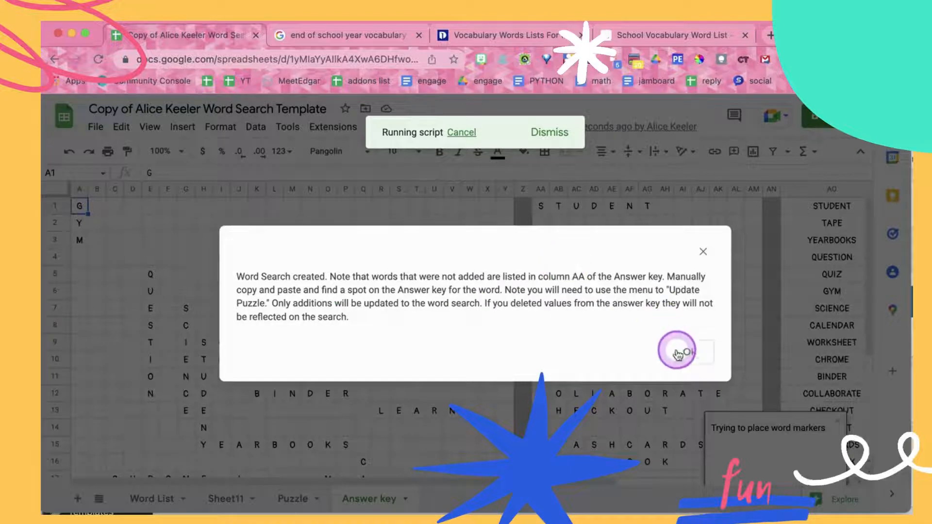
left_click(683, 351)
Run Test for Errors again on the answer key and check which words remain unplaced in column AA
left_click(416, 126)
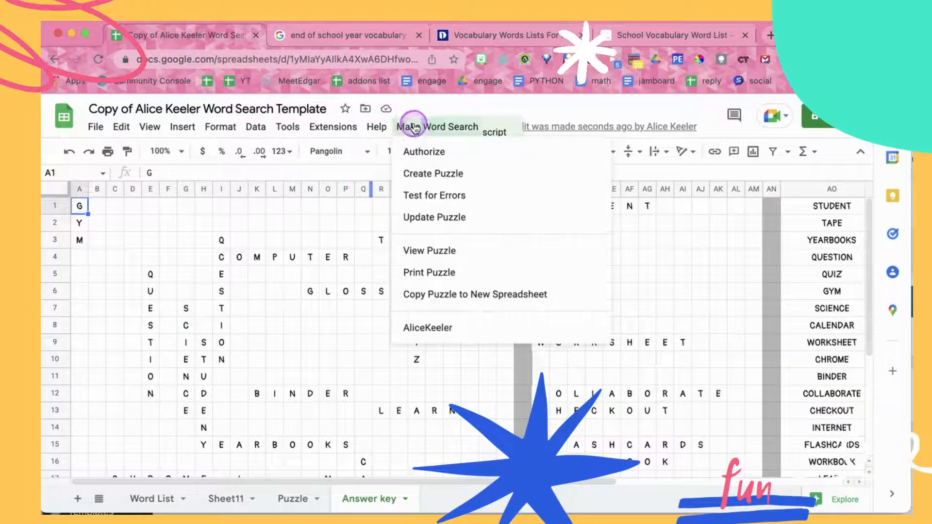
left_click(422, 197)
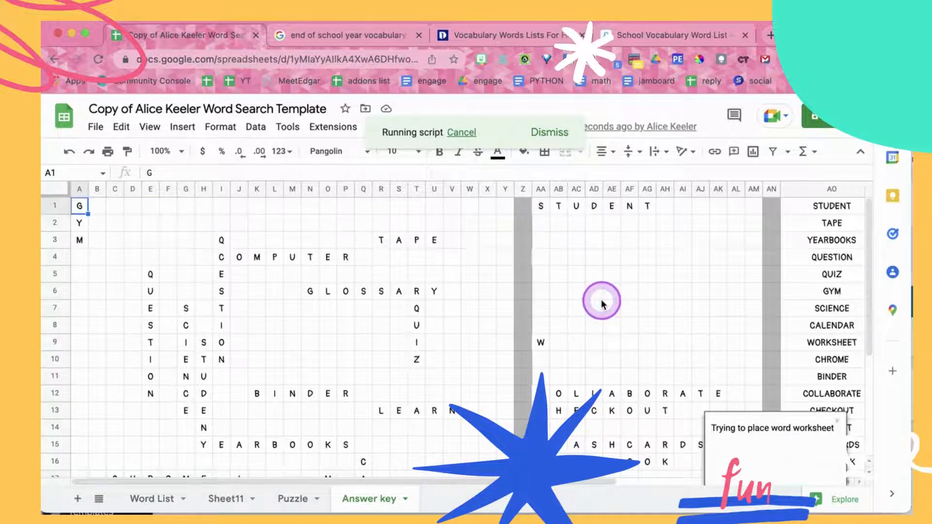
scroll(602, 302, "down", 2)
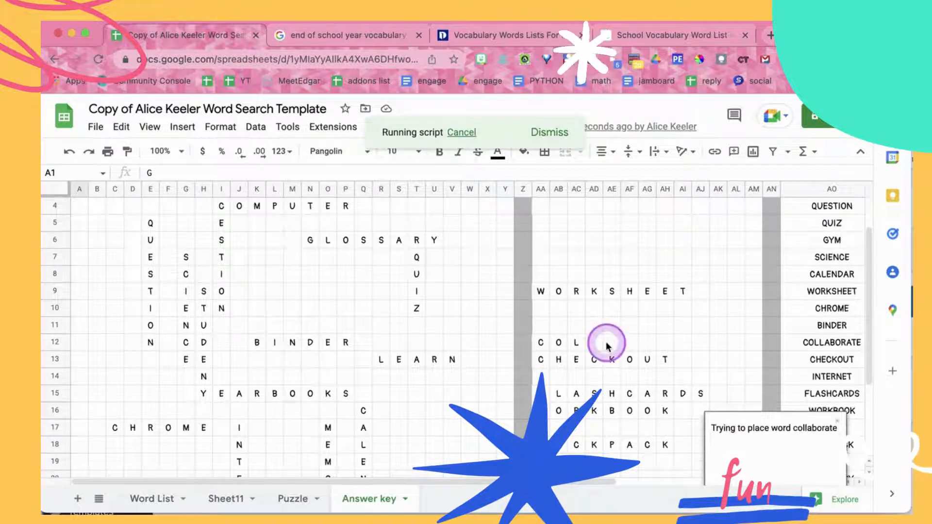
scroll(615, 325, "down", 1)
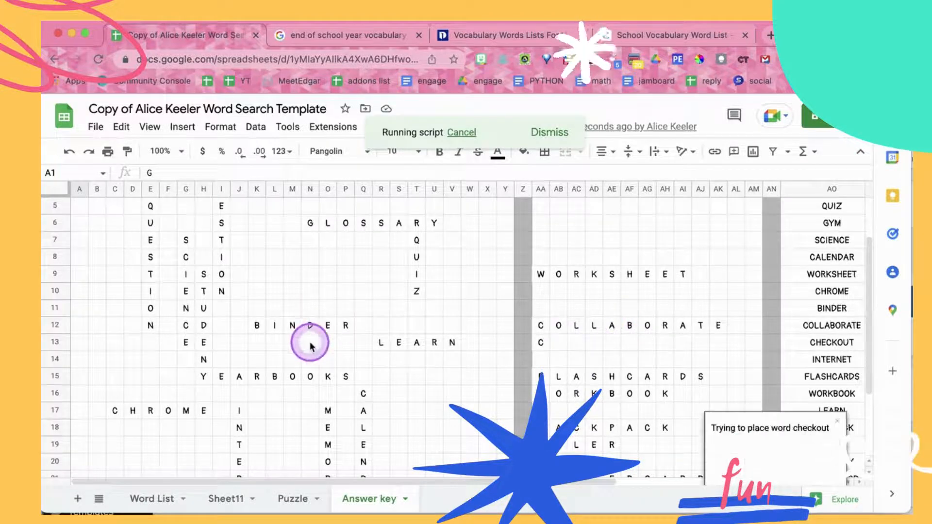
scroll(310, 345, "up", 3)
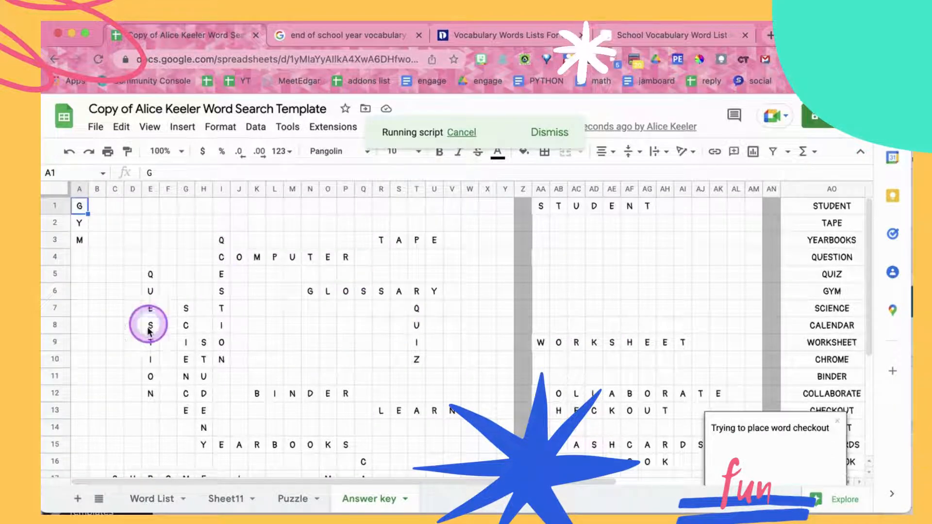
scroll(346, 301, "down", 10)
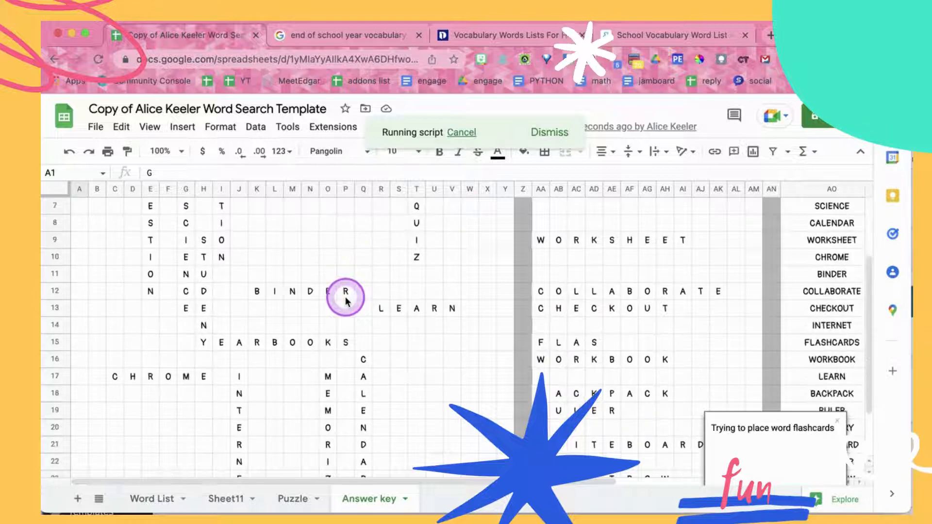
scroll(346, 301, "up", 1)
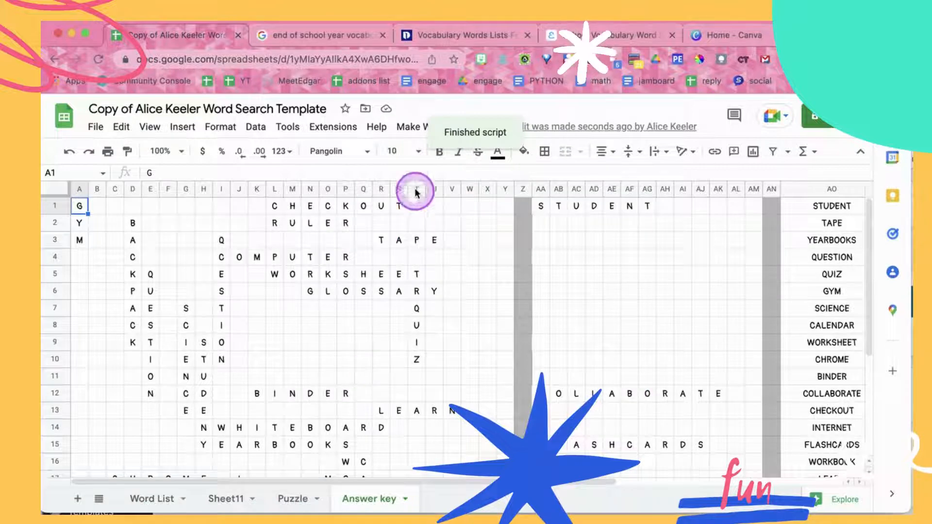
left_click(411, 128)
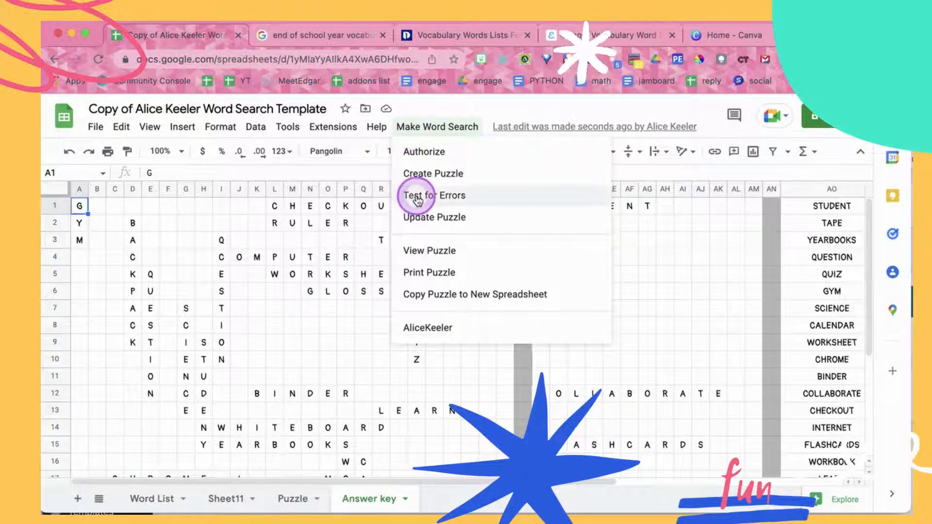
left_click(666, 278)
scroll(666, 284, "down", 5)
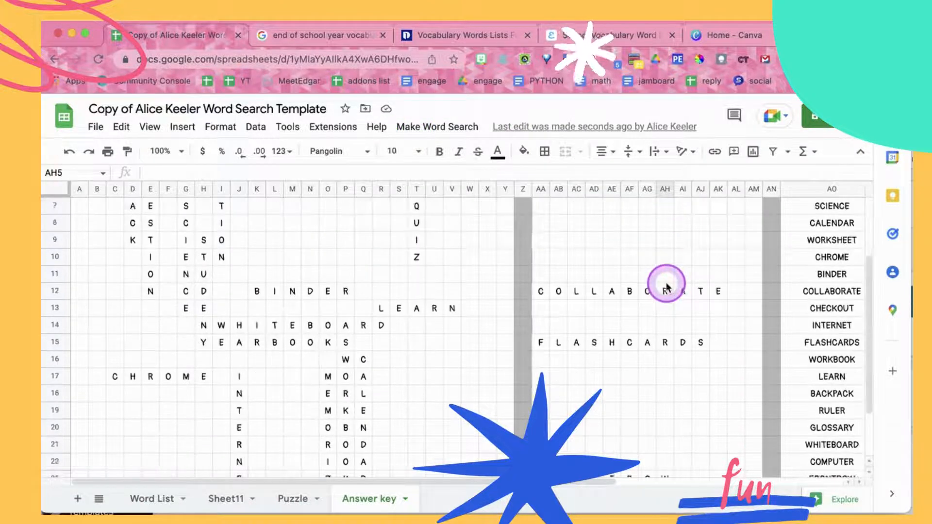
scroll(666, 284, "up", 5)
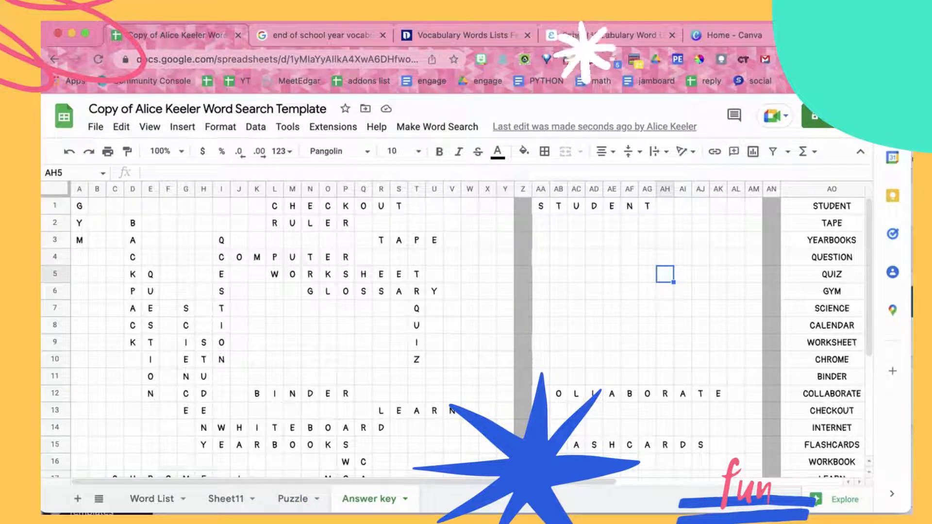
Try to fit STUDENT diagonally upward from cell I12, entering its letters one per cell as far as N7
left_click(224, 392)
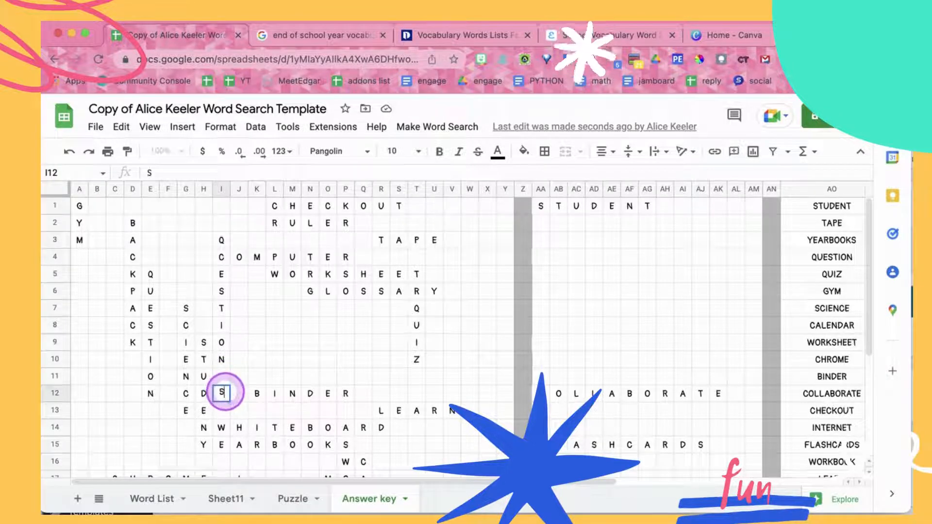
key("Up")
key("Right")
key("Up")
key("Right")
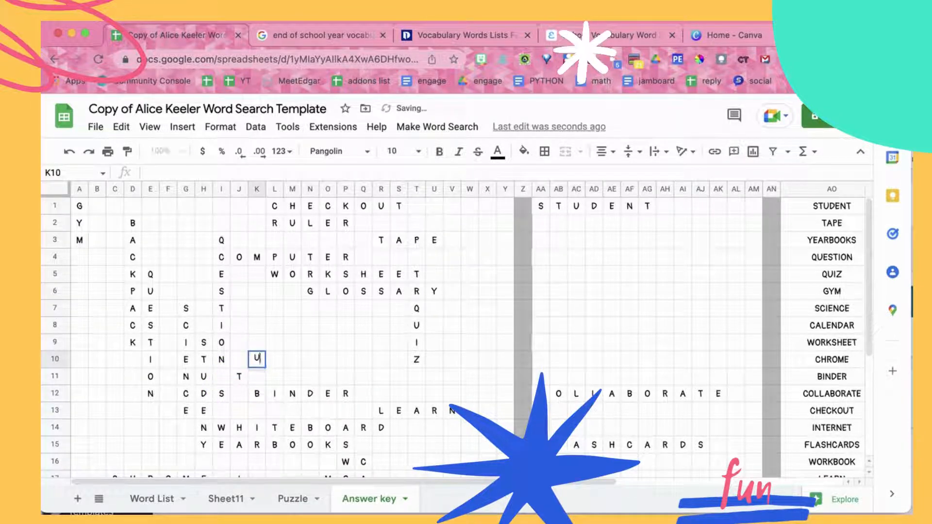
key("Up")
key("Right")
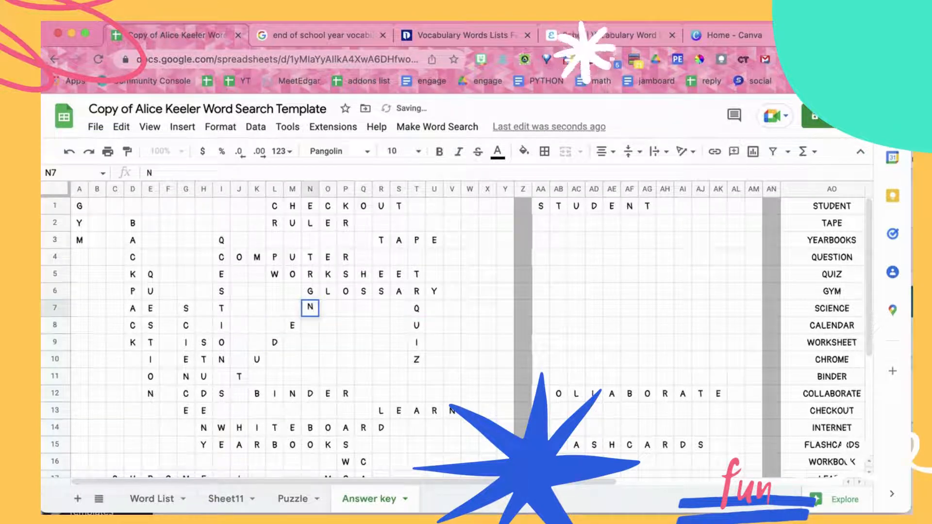
Place STUDENT diagonally from R10 up to X4, sharing the U of QUIZ, and clear it from AA1:AG1
left_click(381, 394)
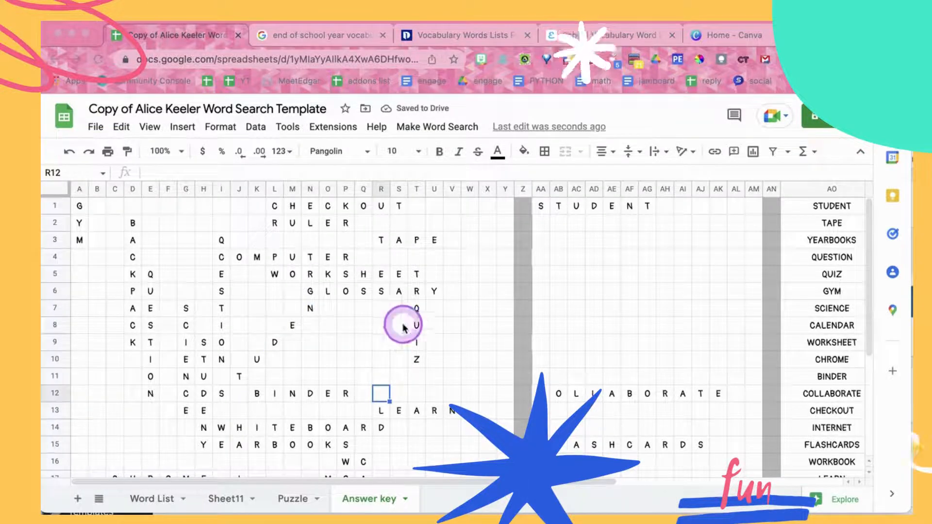
left_click(384, 346)
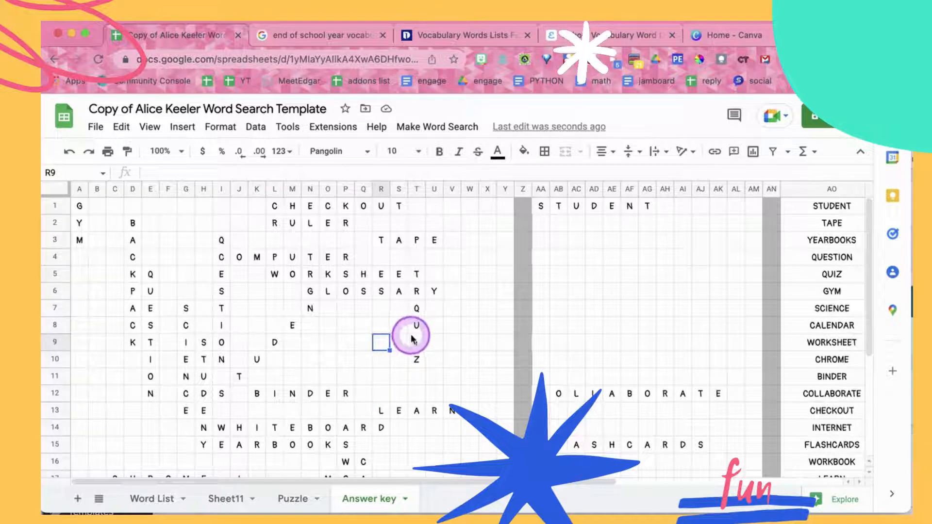
key("Up")
key("Right")
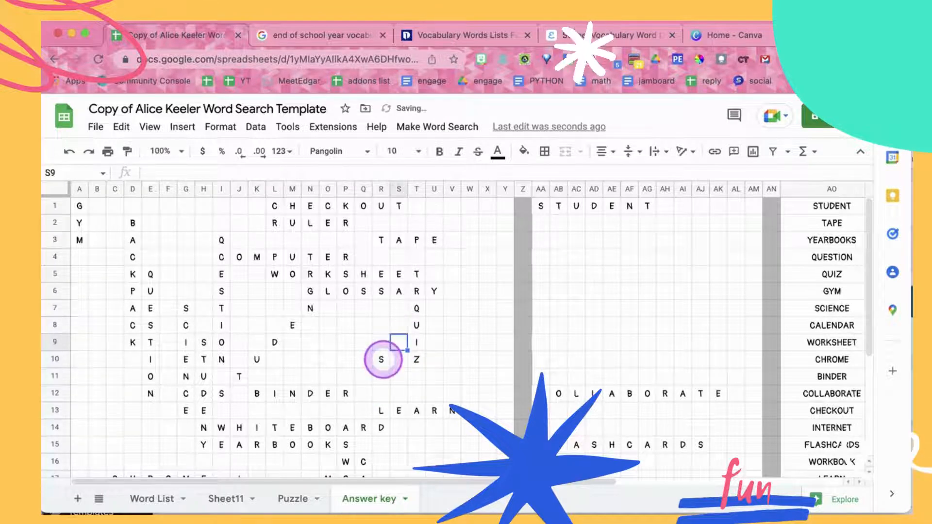
type("T")
key("Up")
key("Right")
key("Up")
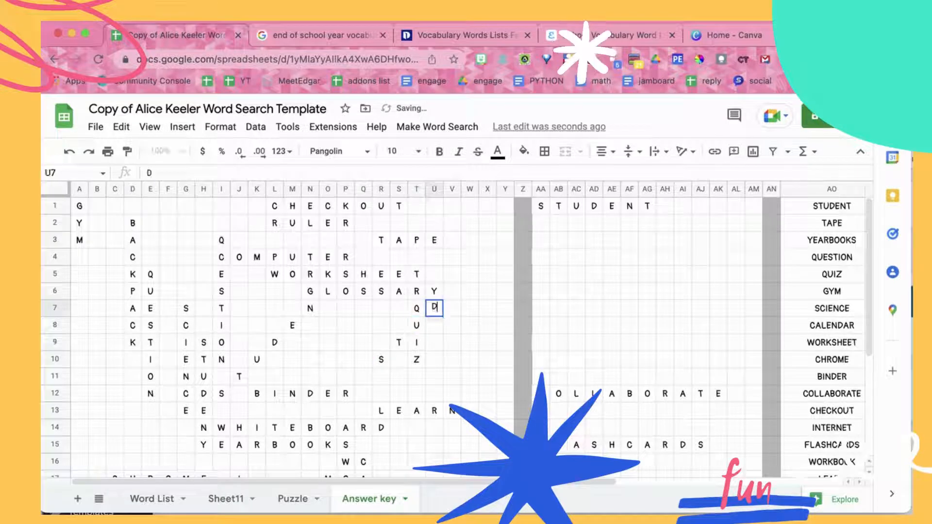
type("D")
key("Up")
key("Right")
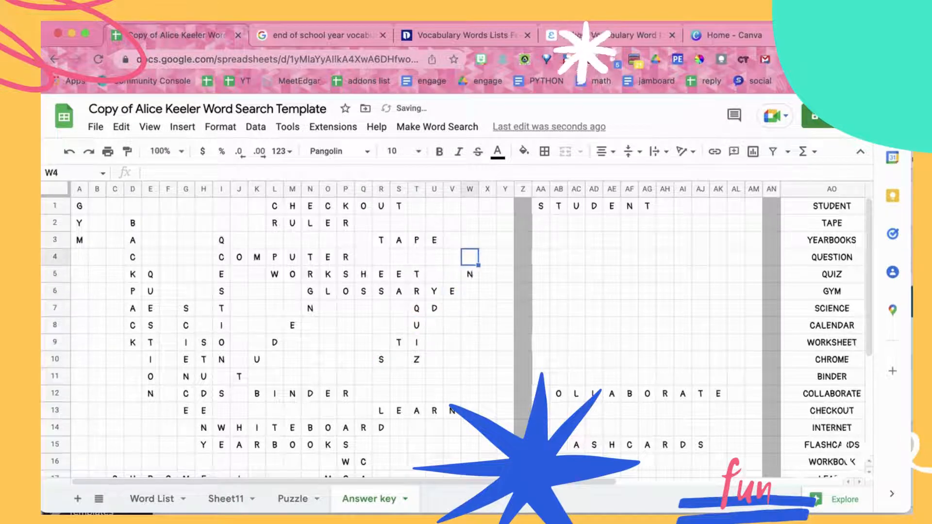
left_click(545, 254)
left_click_drag(541, 206, 645, 208)
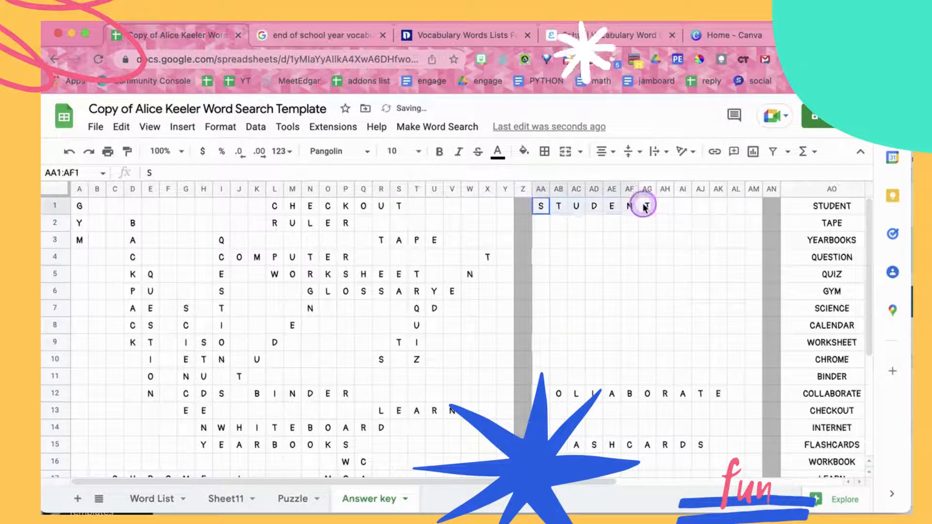
Place COLLABORATE vertically from cell X7 using a TRANSPOSE formula on the range AA12:AK12
scroll(458, 301, "down", 1)
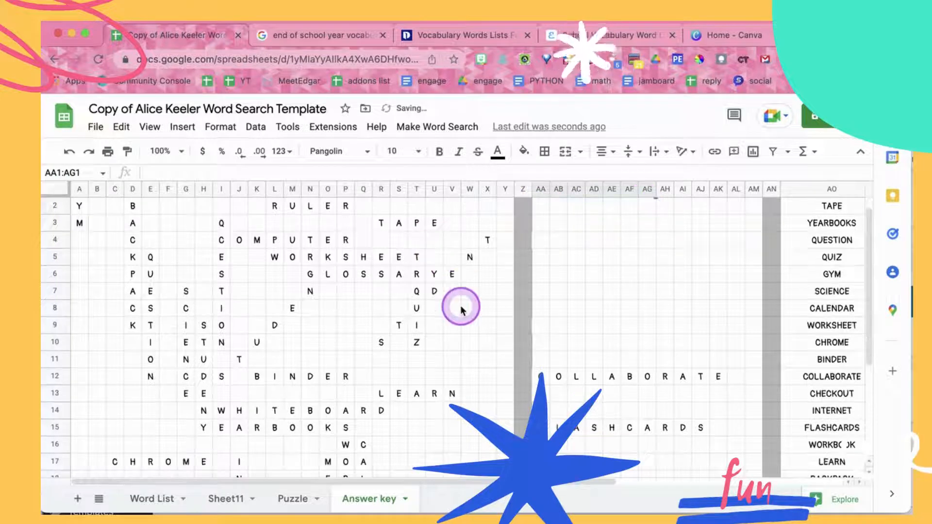
scroll(481, 321, "down", 1)
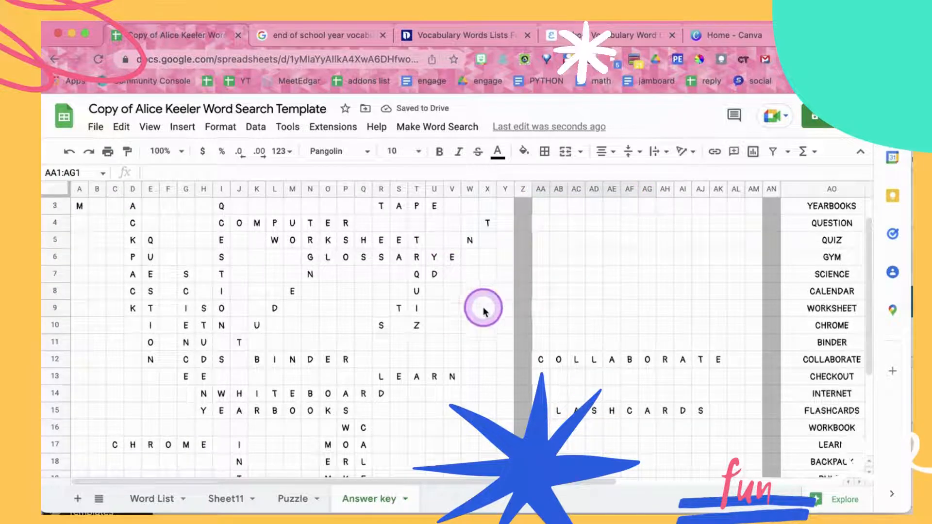
right_click(486, 278)
left_click(471, 276)
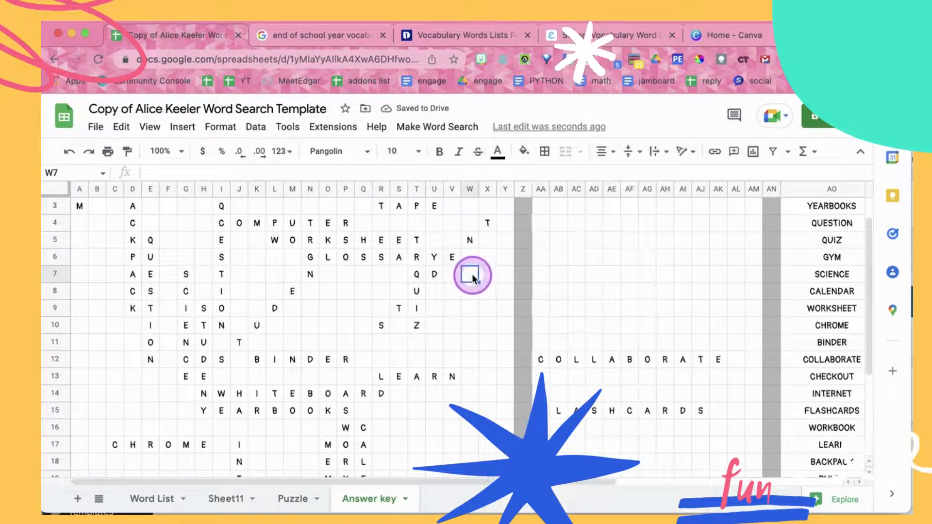
left_click(489, 274)
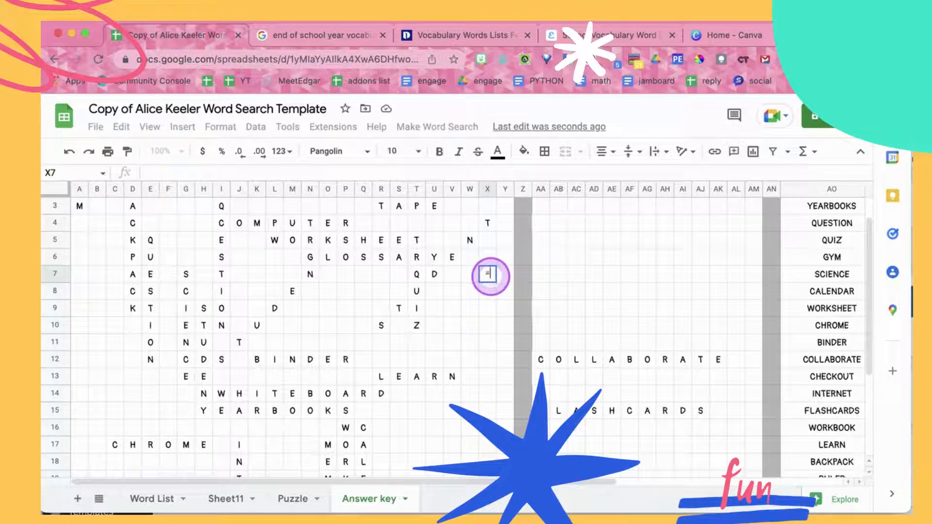
type("=TRANSPOSE(")
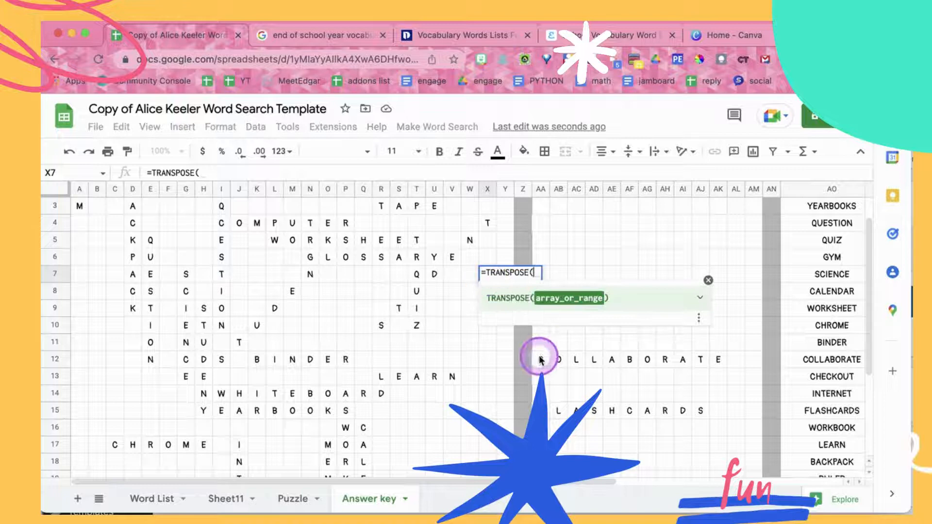
left_click_drag(540, 357, 719, 364)
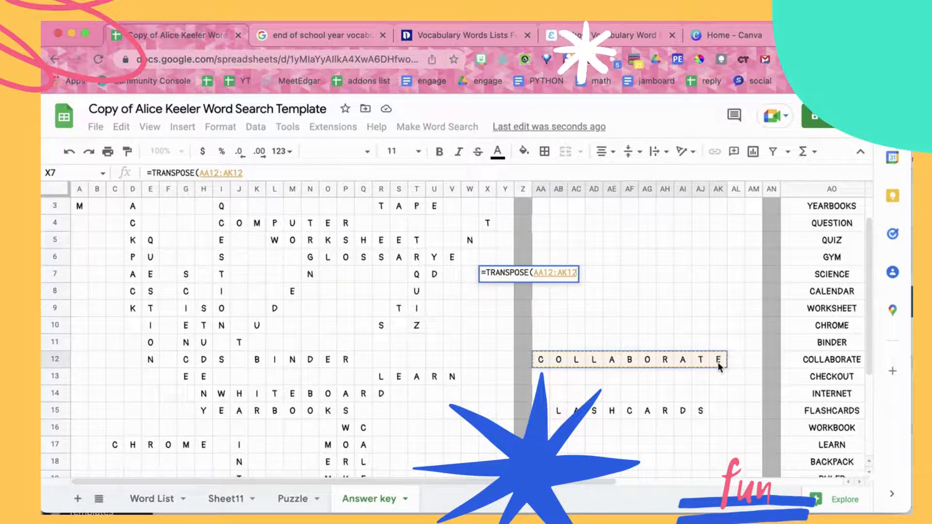
key("Return")
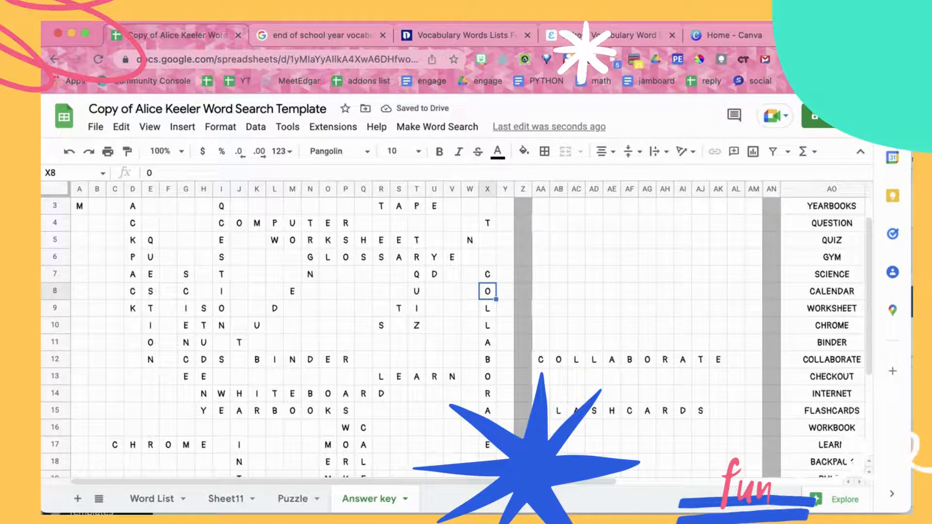
Enter FLASHCARDS diagonally from A25 up to J16, one letter per cell, and clear the word from AA15:AJ15
scroll(720, 368, "down", 5)
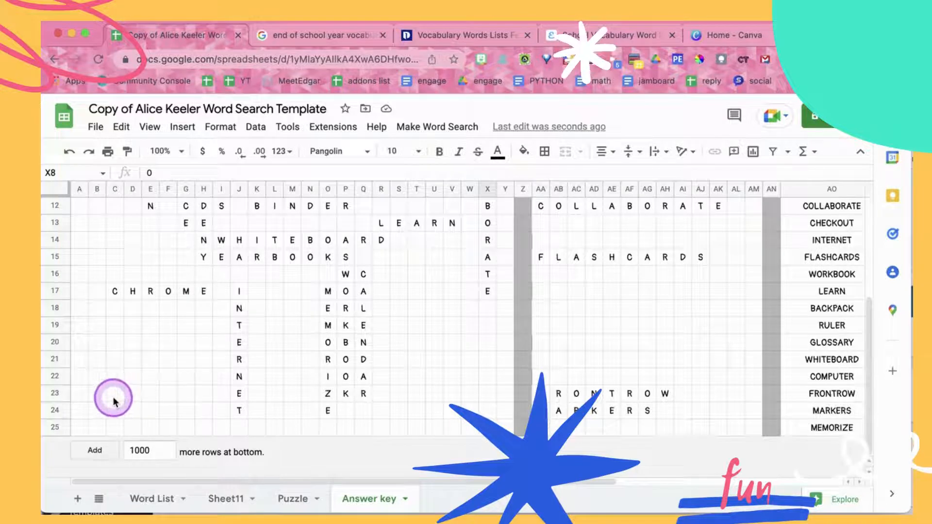
left_click(79, 428)
type("F")
key("Tab")
key("Up")
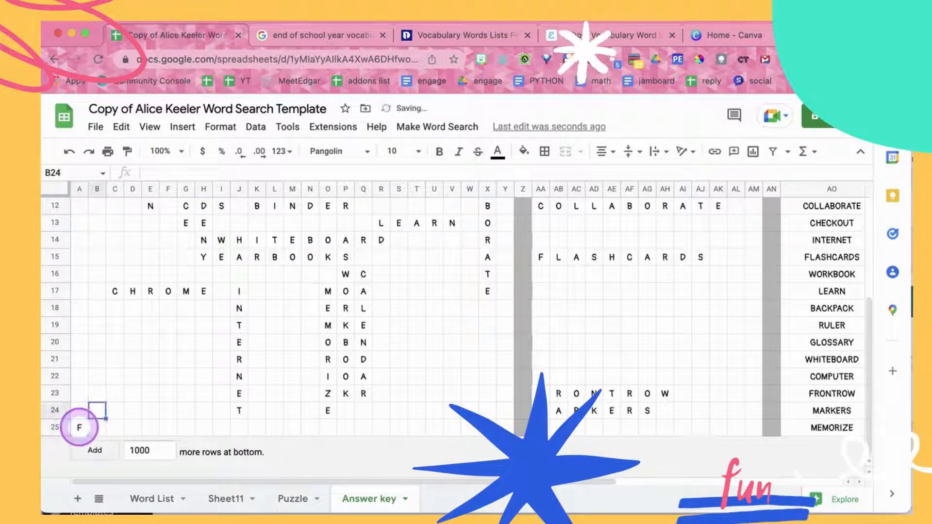
type("L")
key("Tab")
key("Up")
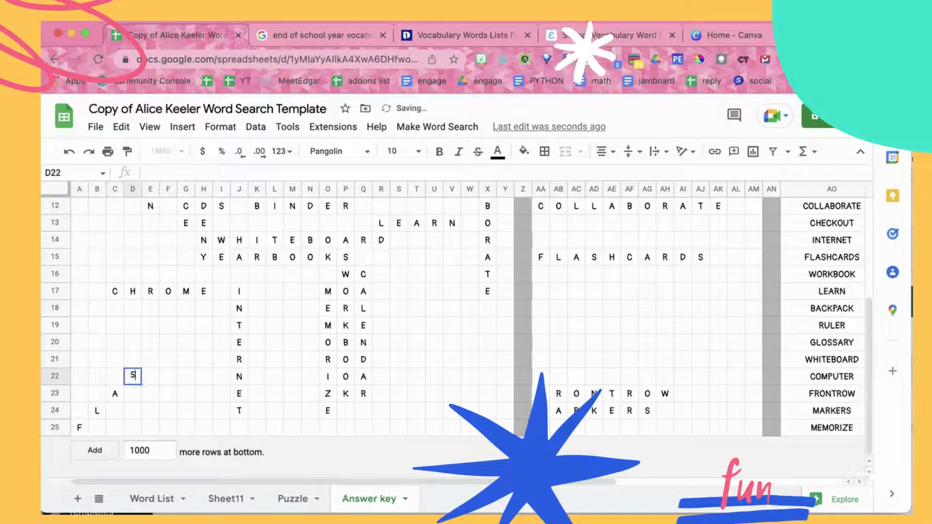
key("Tab")
key("Up")
type("H")
key("Tab")
key("Up")
type("C")
key("Up")
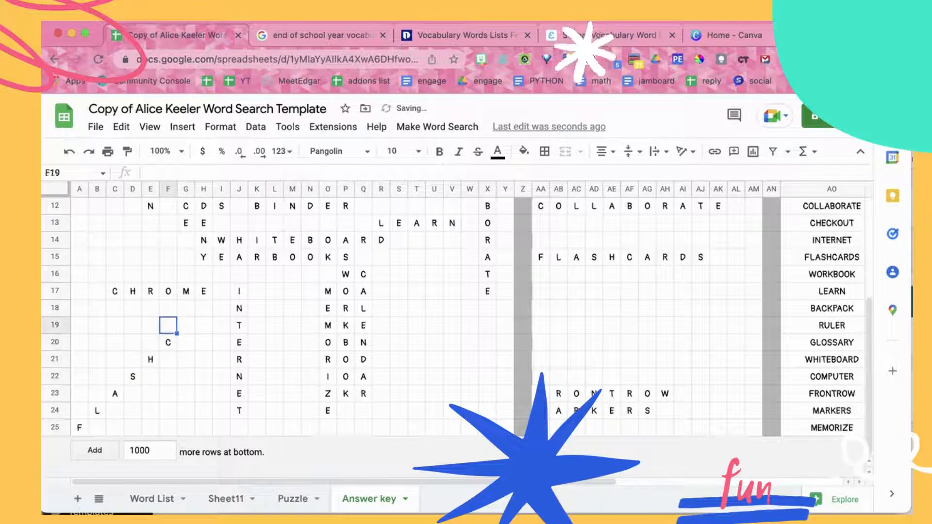
type("A")
key("Tab")
key("Up")
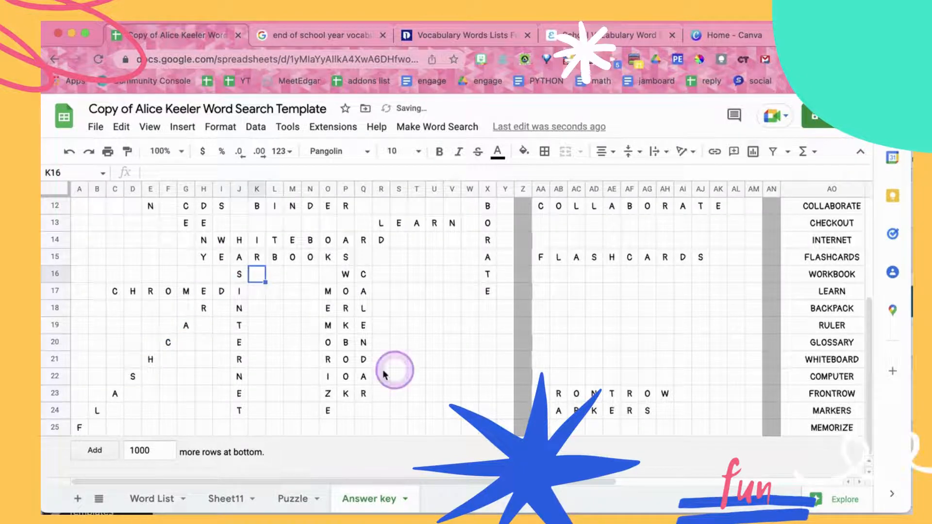
left_click_drag(540, 257, 701, 256)
key("Delete")
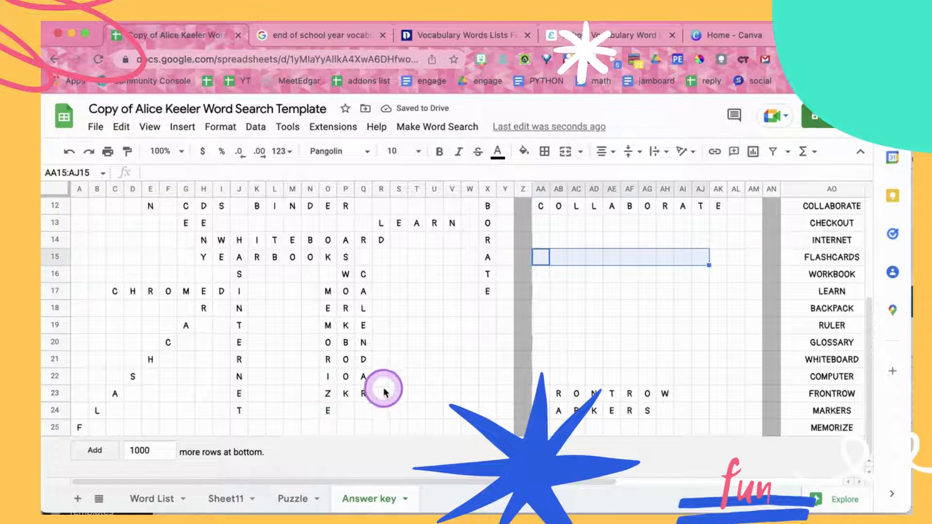
Copy FRONTROW from AA23:AH23 and paste it horizontally into row 25 starting at cell M25
left_click_drag(545, 396, 663, 395)
key("super+c")
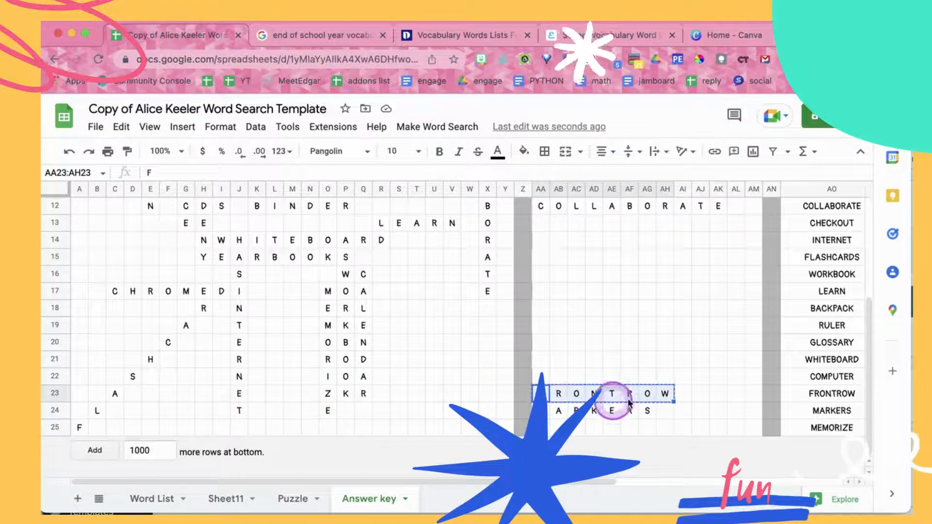
left_click(292, 428)
key("super+v")
Place MARKERS vertically from cell B5 using a TRANSPOSE formula on the range AA24:AG24
scroll(386, 392, "up", 5)
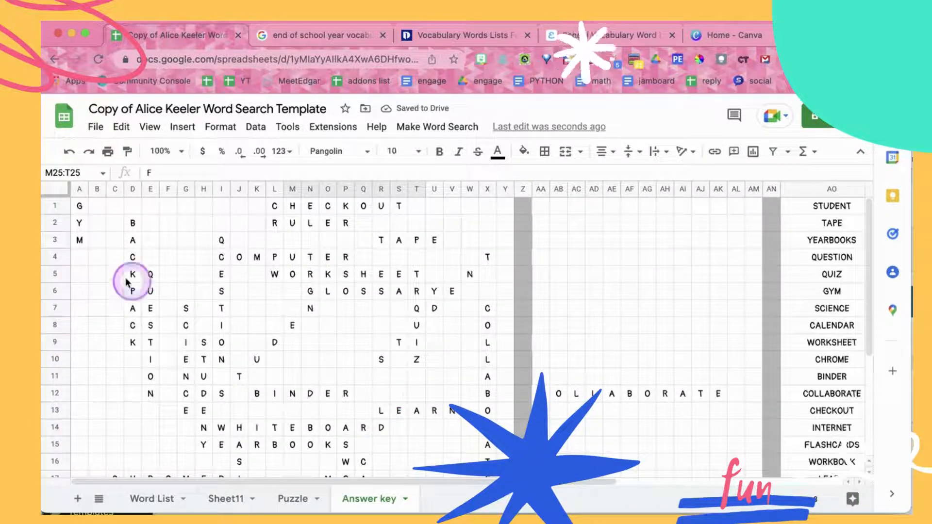
left_click(96, 279)
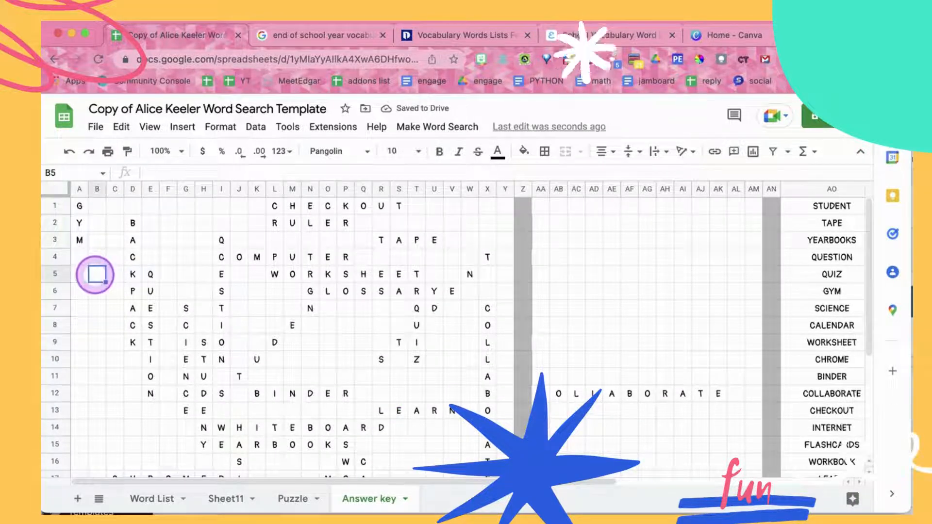
type("=TRANSPOSE(")
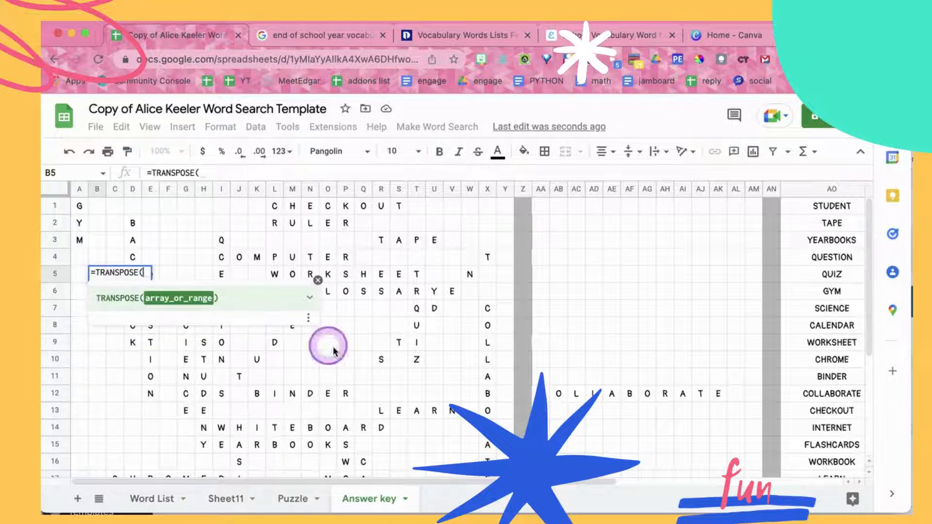
scroll(544, 398, "down", 4)
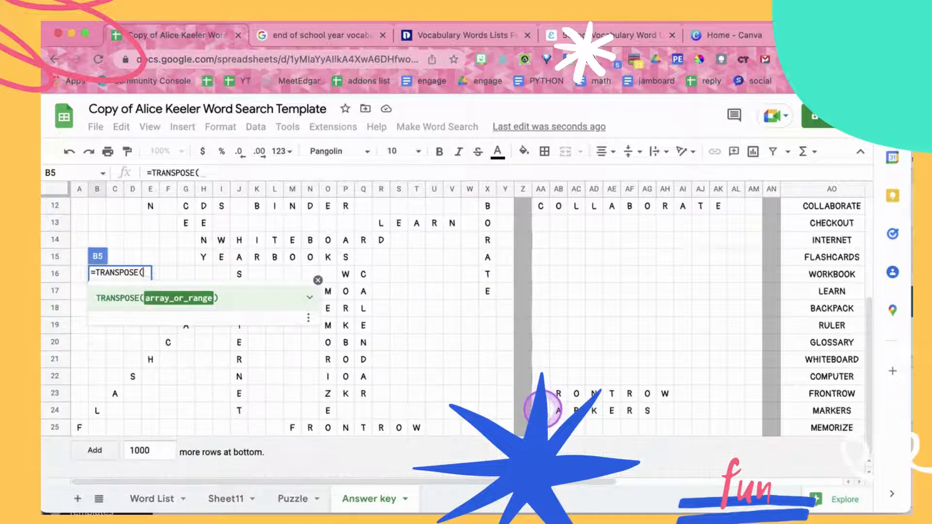
left_click_drag(543, 410, 650, 412)
key("Return")
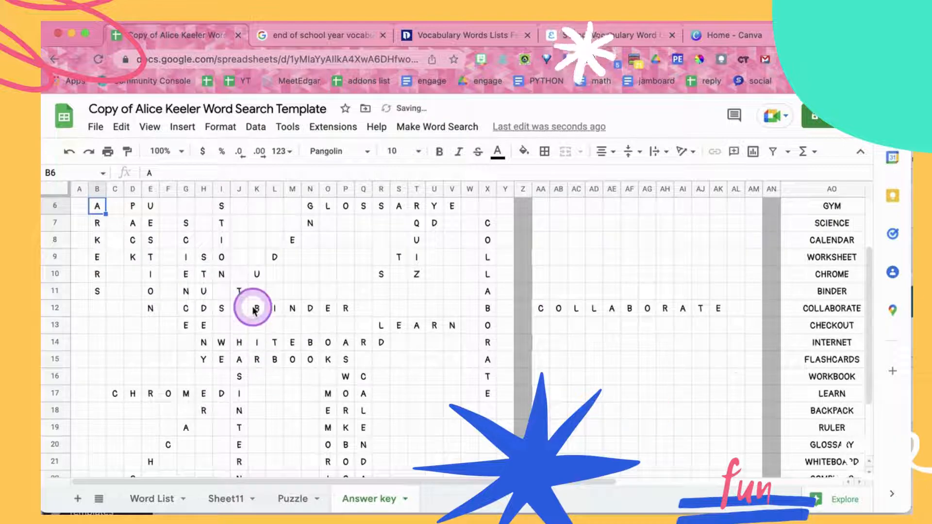
Update the puzzle from the edited answer key and select the word RULER in L2:P2 of the Puzzle sheet
scroll(252, 308, "up", 2)
scroll(335, 373, "down", 5)
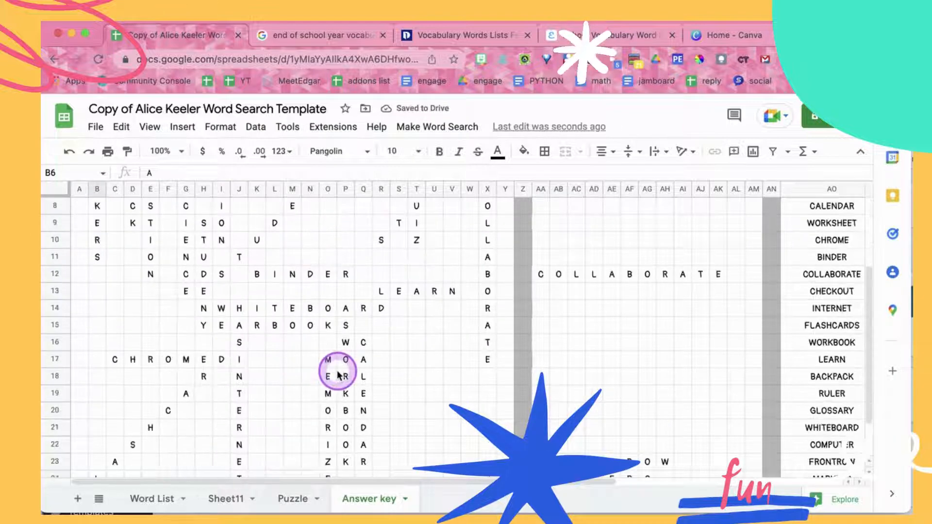
scroll(337, 375, "up", 2)
scroll(338, 375, "up", 2)
left_click(423, 126)
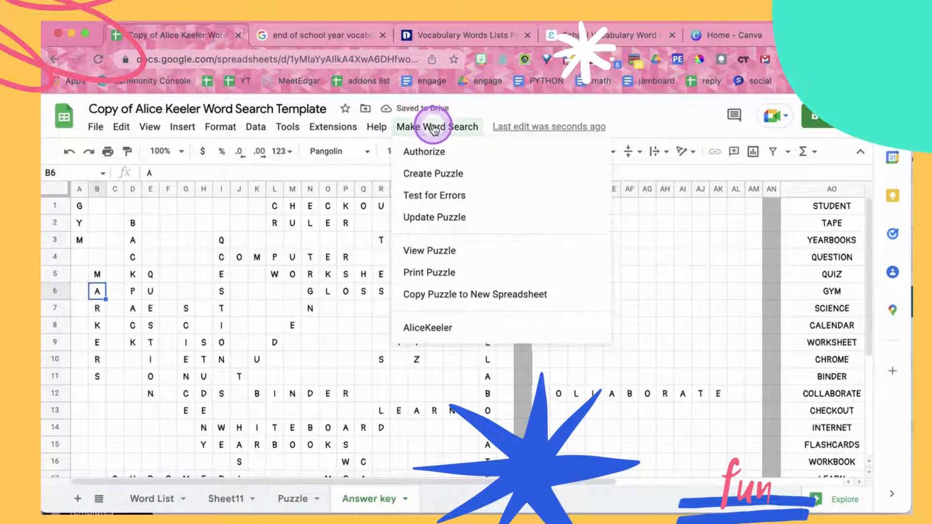
left_click(434, 228)
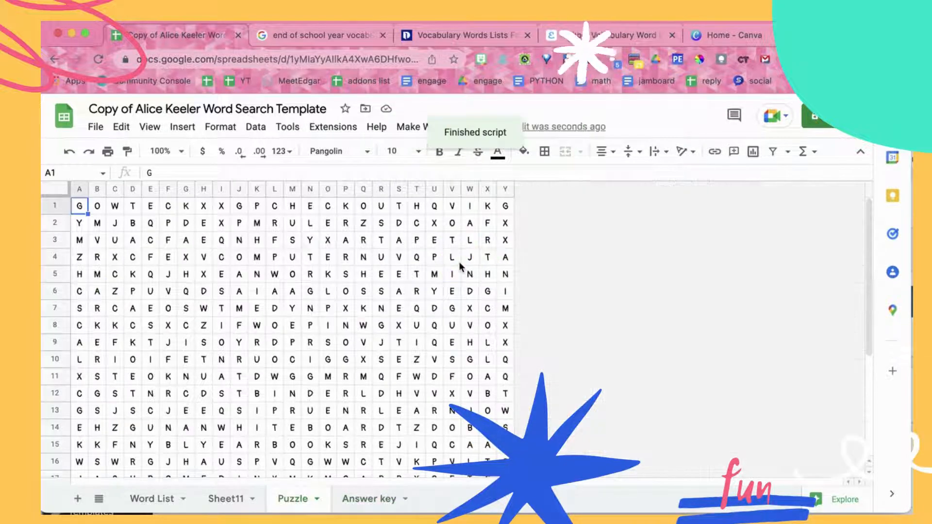
left_click_drag(278, 227, 351, 232)
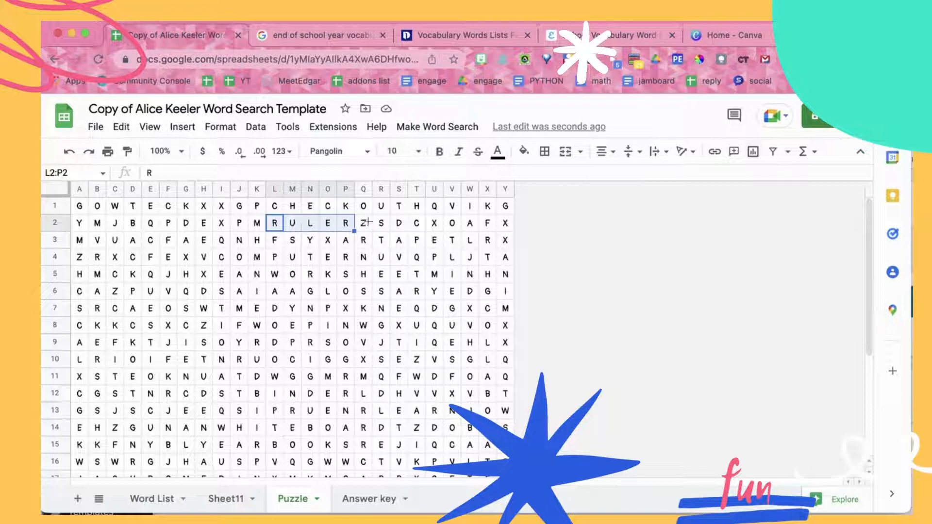
Generate the printable version of the puzzle with the Print Puzzle command
left_click(437, 127)
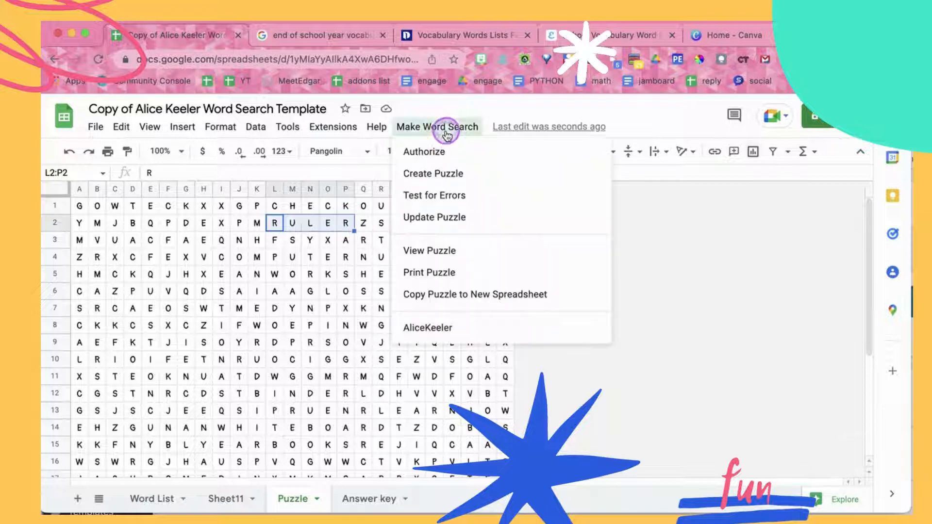
left_click(430, 272)
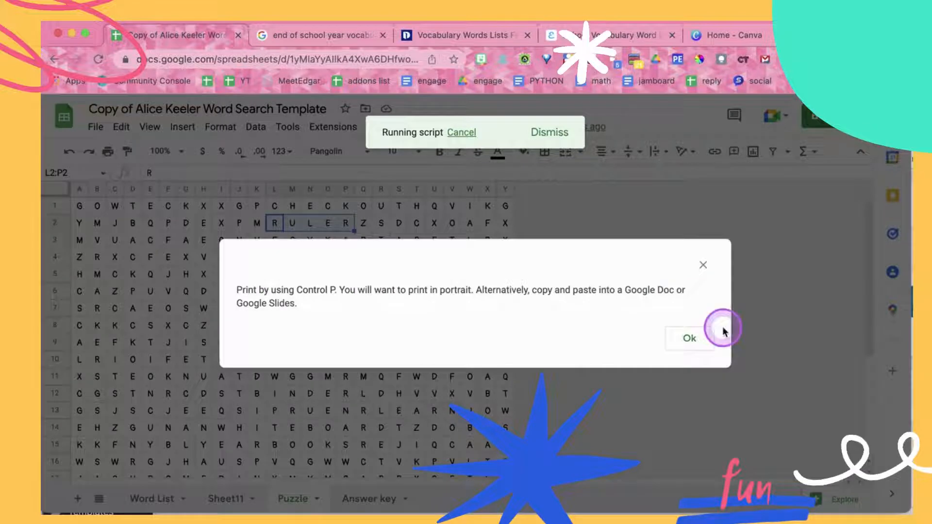
left_click(688, 335)
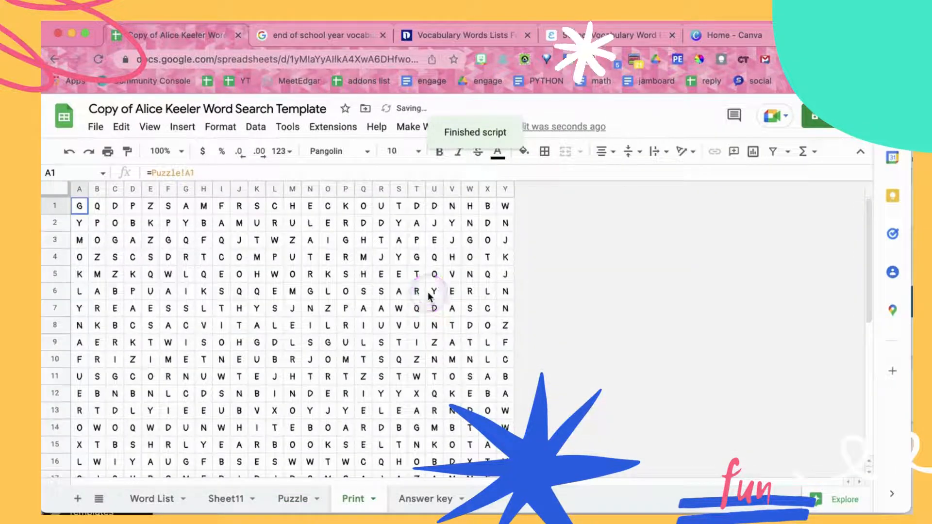
Create a blank Google Docs document and add a Name line with an underscore blank, followed by a new line
key("super+t")
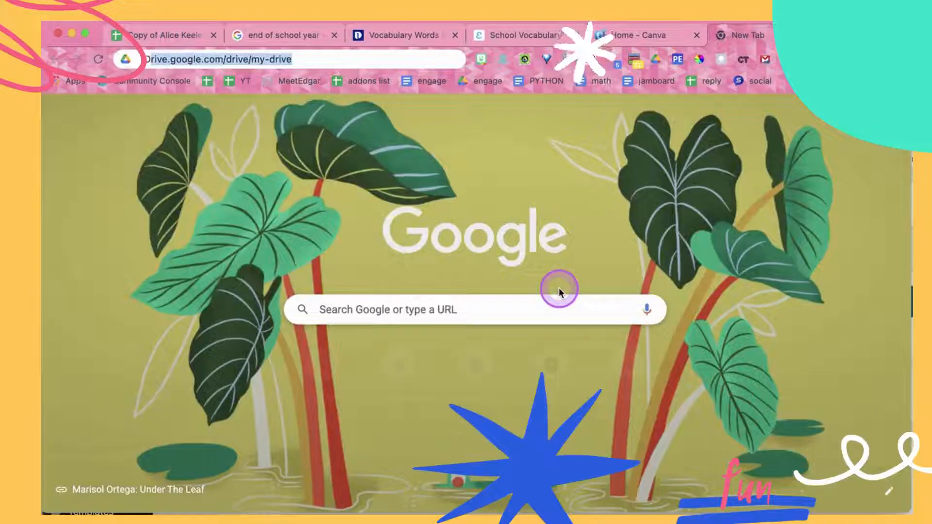
type("DOCS.")
key("Return")
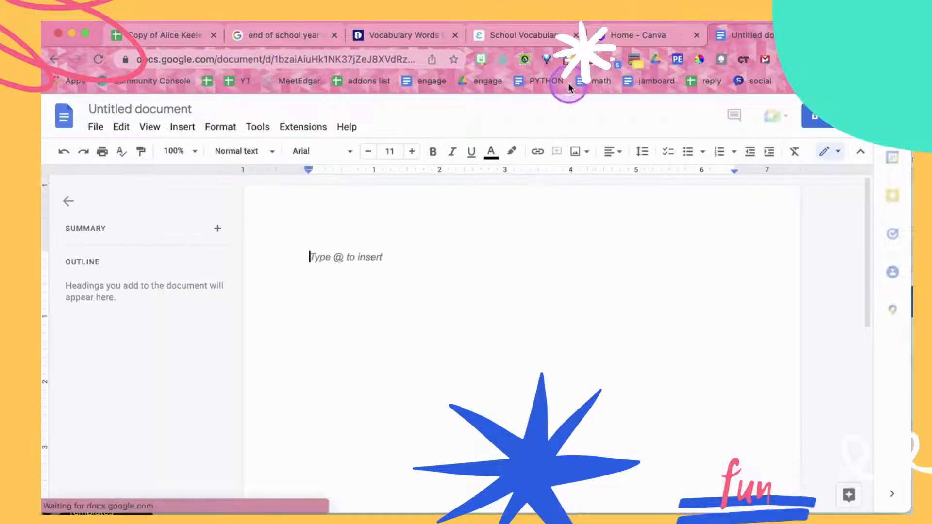
type("Name _____________")
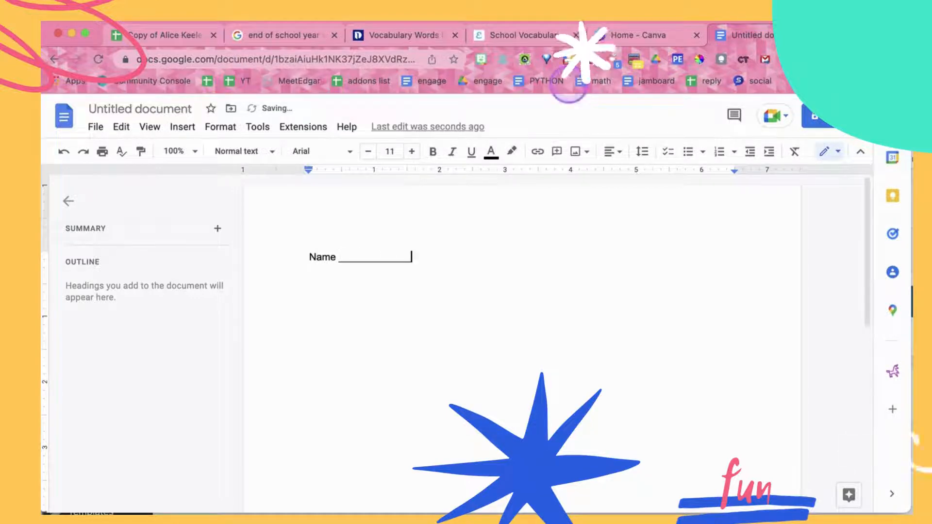
key("Return")
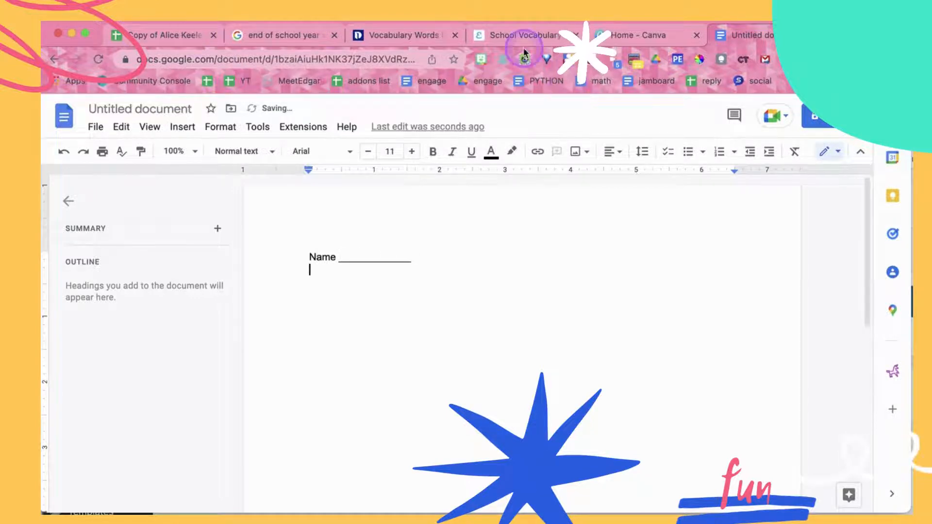
Copy the entire Print sheet from the spreadsheet and paste it below the Name line in the new document
left_click(145, 35)
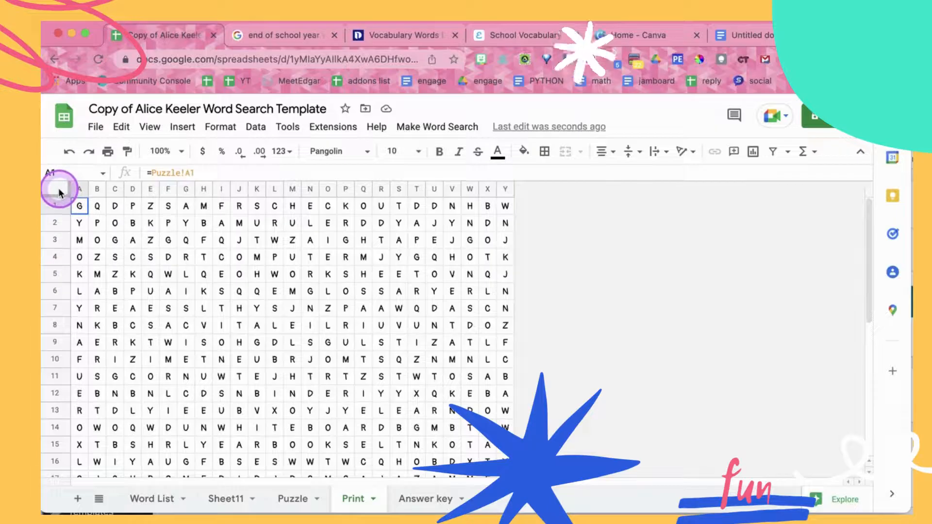
left_click(55, 189)
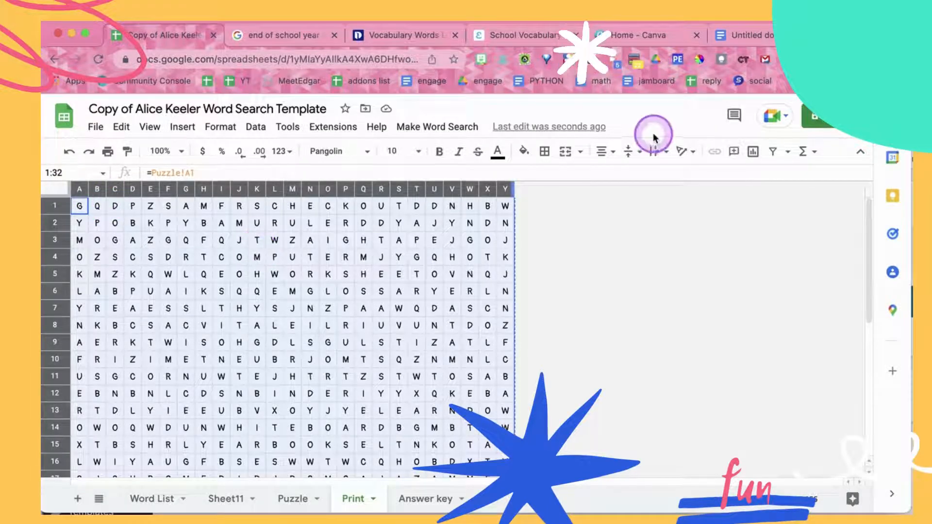
left_click(742, 43)
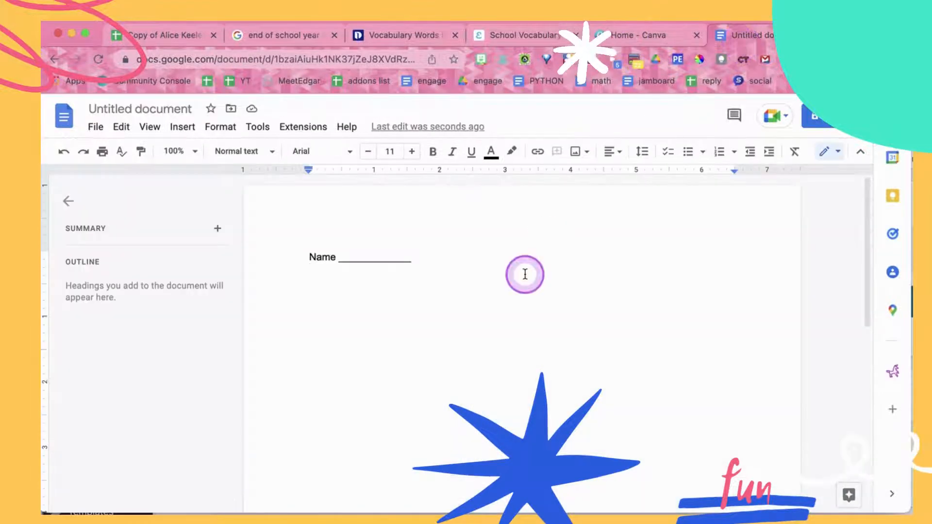
key("ctrl+v")
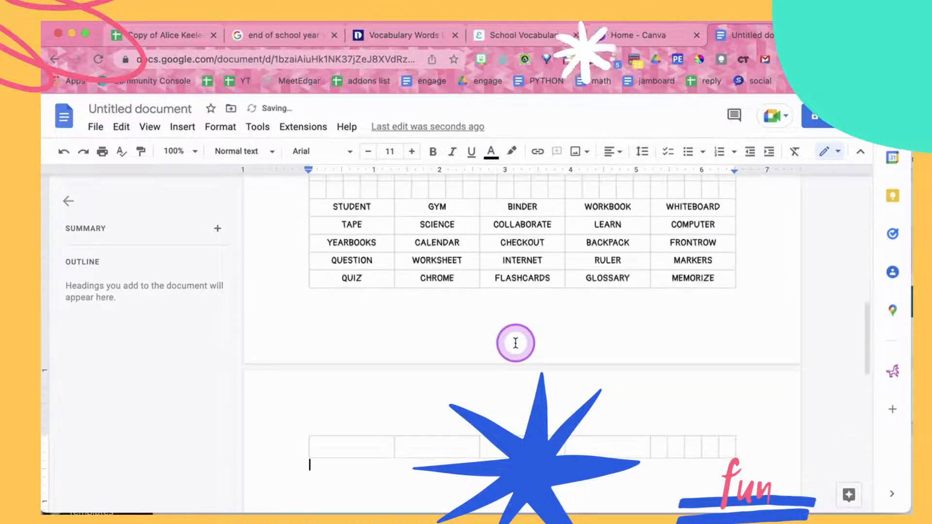
Delete the empty table row that spills onto the document's second page and check the layout
scroll(516, 344, "down", 2)
right_click(368, 407)
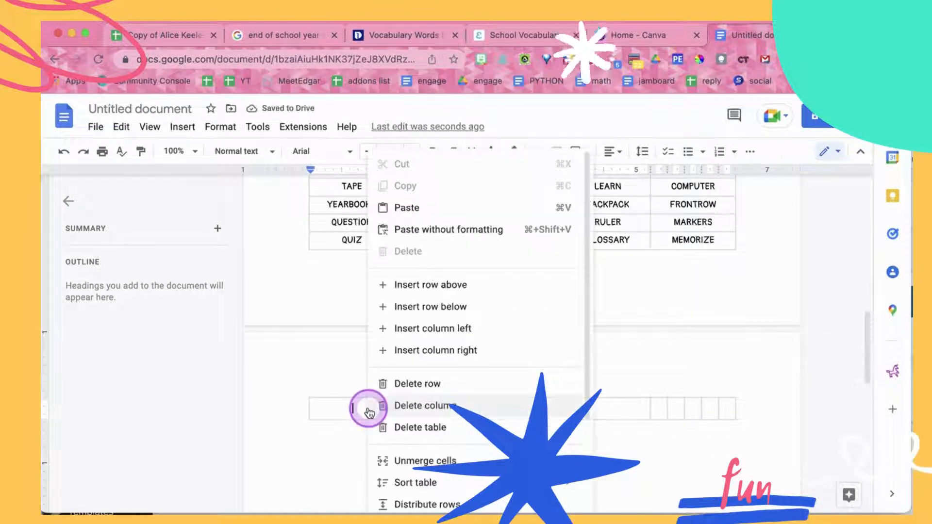
left_click(398, 383)
scroll(500, 354, "up", 3)
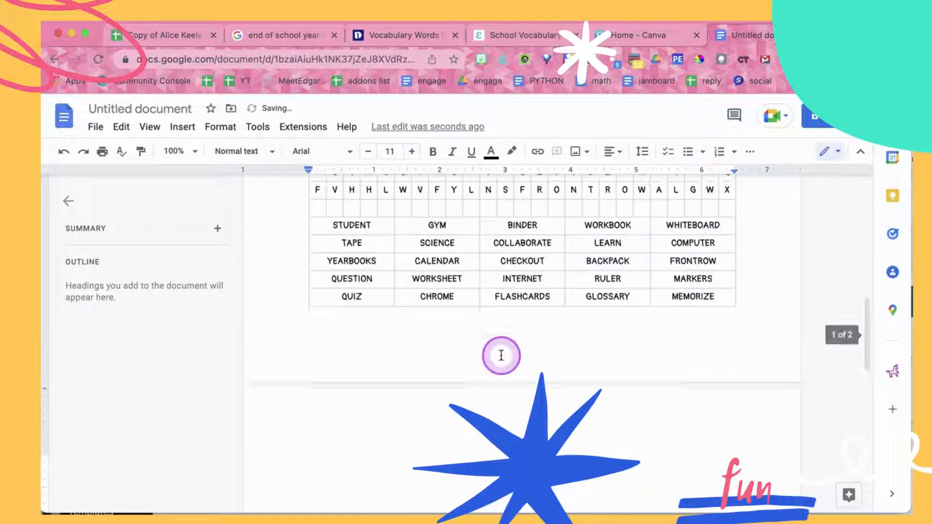
scroll(500, 355, "up", 5)
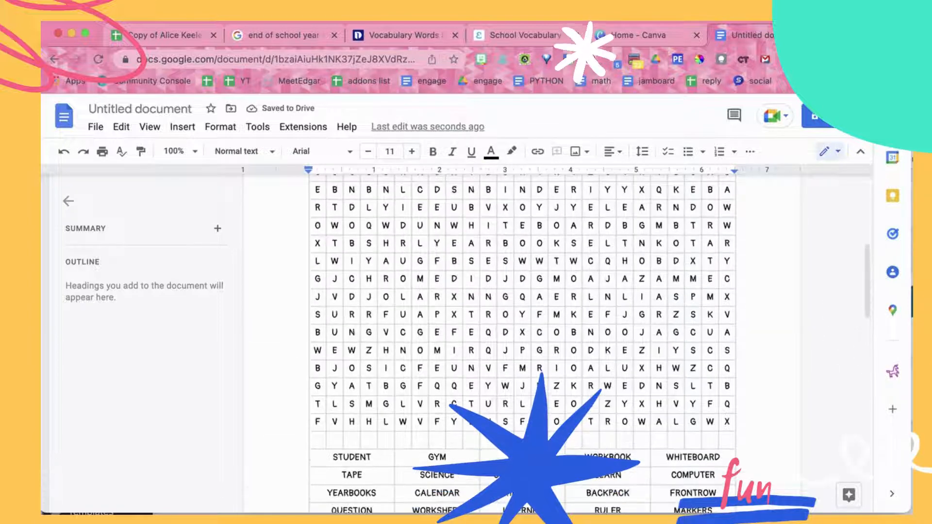
scroll(523, 334, "up", 6)
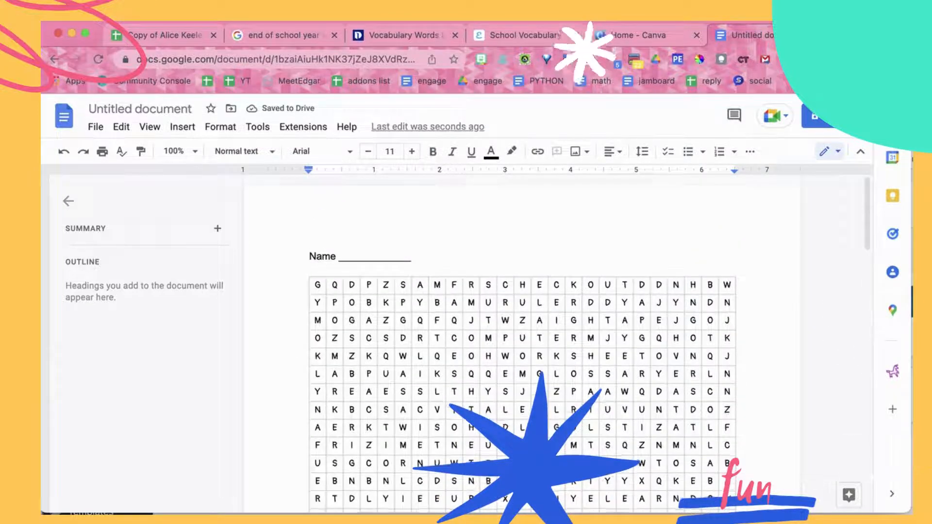
scroll(523, 334, "down", 4)
scroll(523, 340, "down", 10)
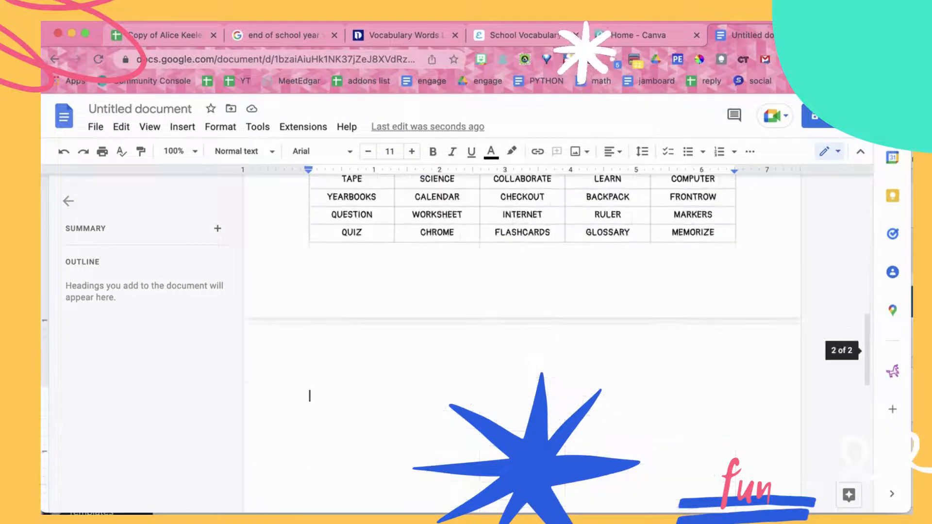
scroll(523, 340, "up", 10)
Set the document's top and bottom page margins to .5 inches and review the puzzle page
left_click(95, 127)
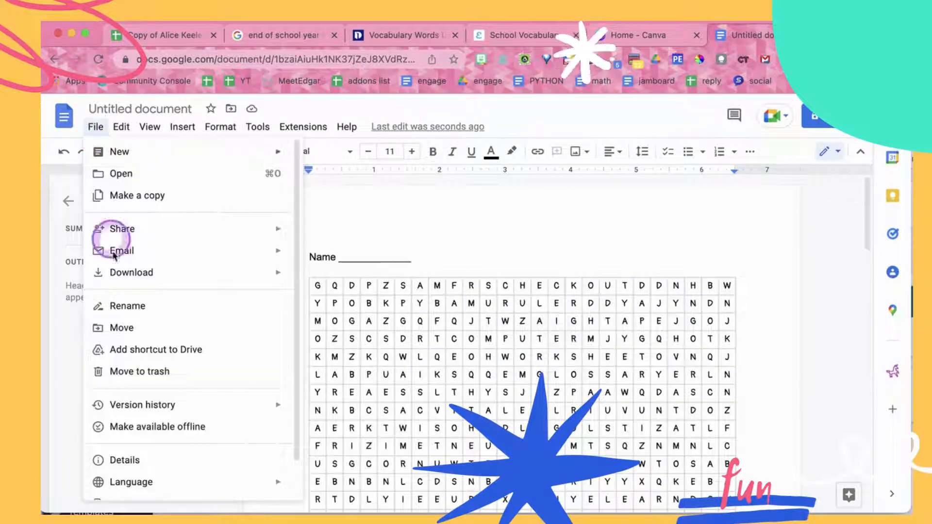
scroll(122, 374, "down", 2)
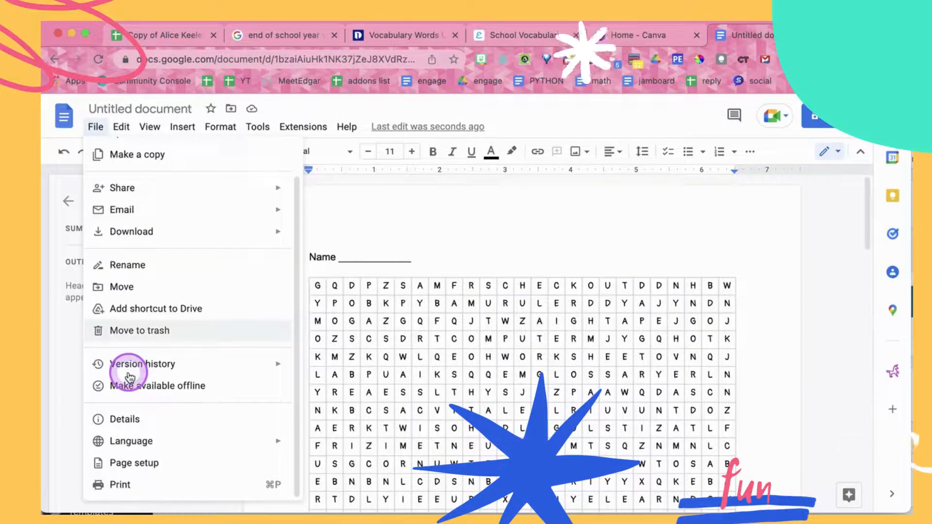
left_click(127, 463)
left_click(564, 291)
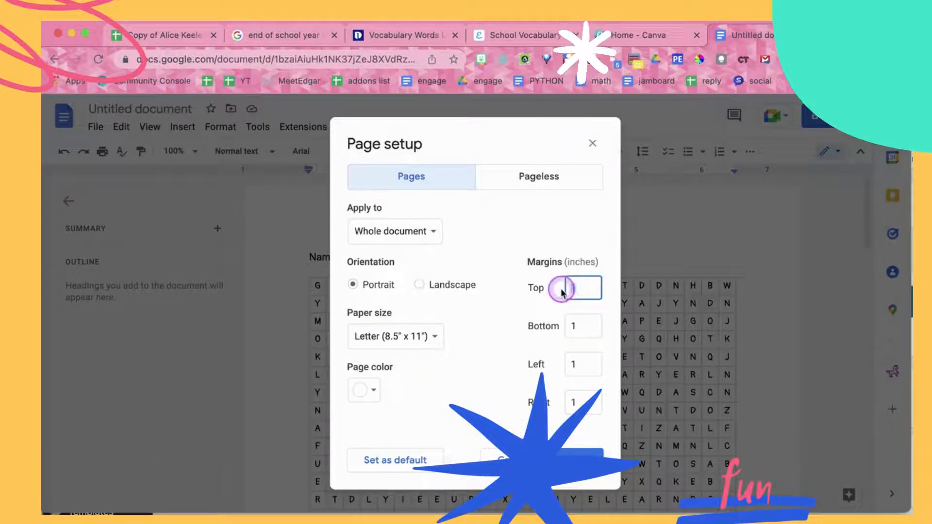
key("Tab")
type(".5")
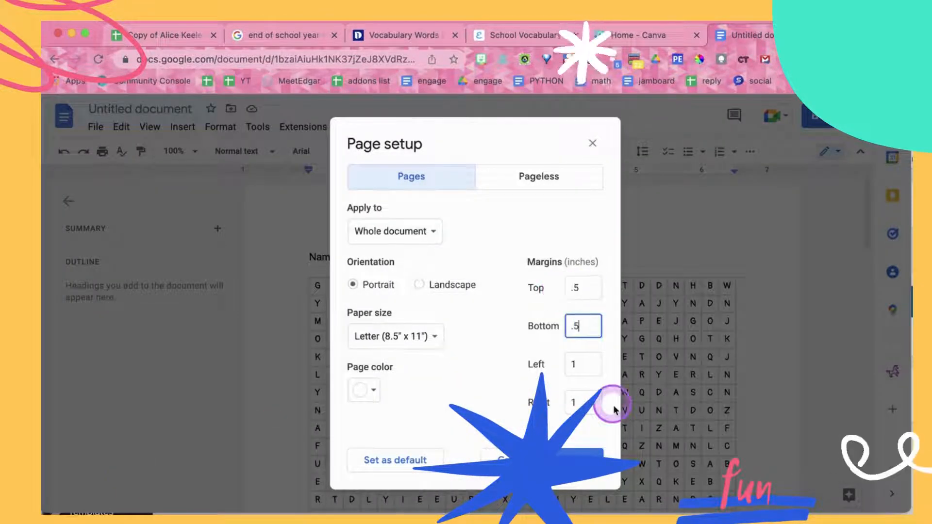
left_click(590, 459)
scroll(625, 437, "down", 8)
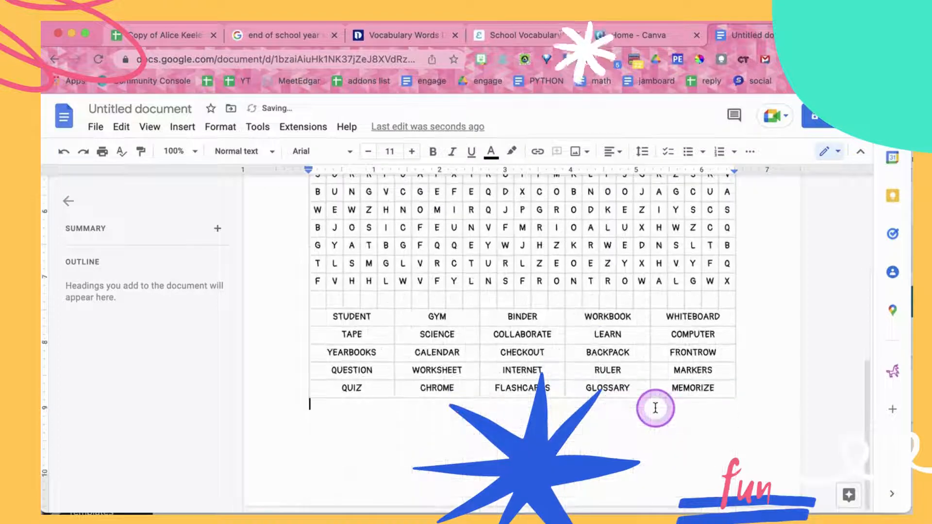
scroll(656, 408, "up", 5)
scroll(655, 408, "up", 4)
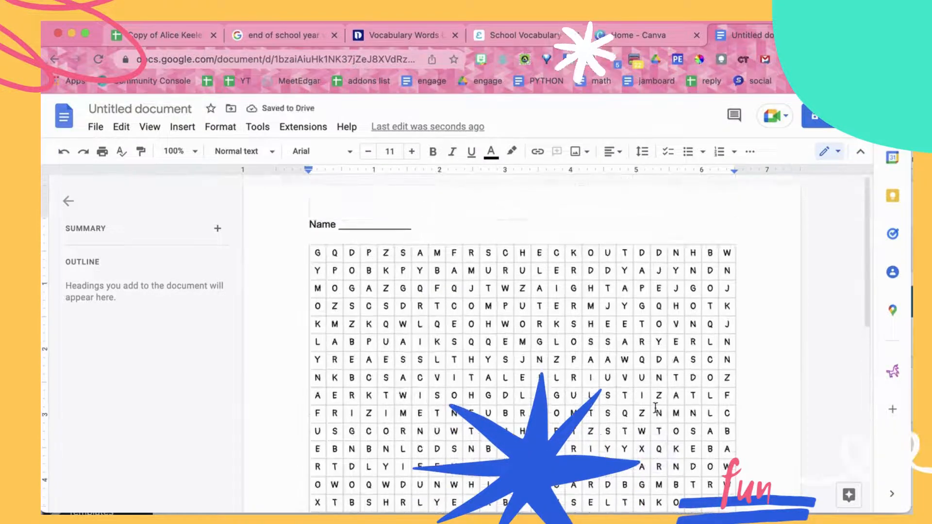
left_click(765, 412)
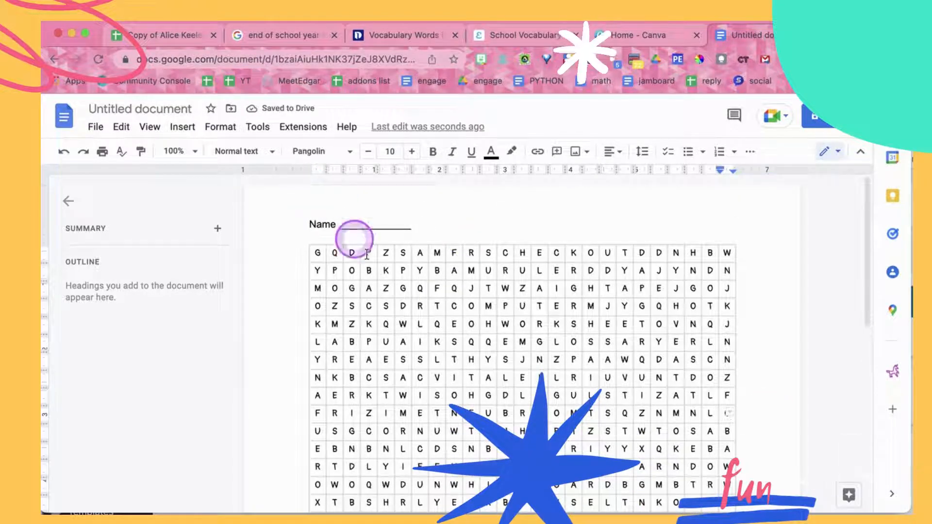
scroll(489, 379, "down", 2)
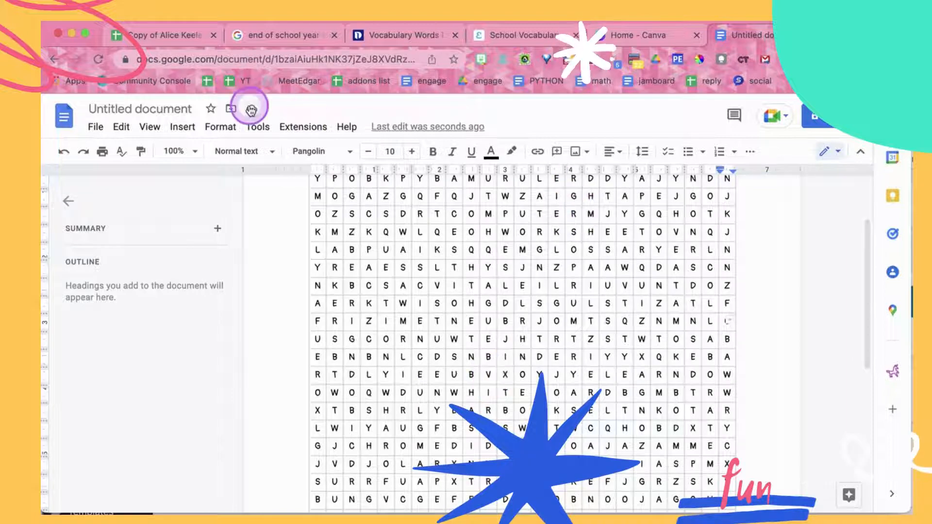
Switch back to the word search spreadsheet and run Create Puzzle again
left_click(173, 36)
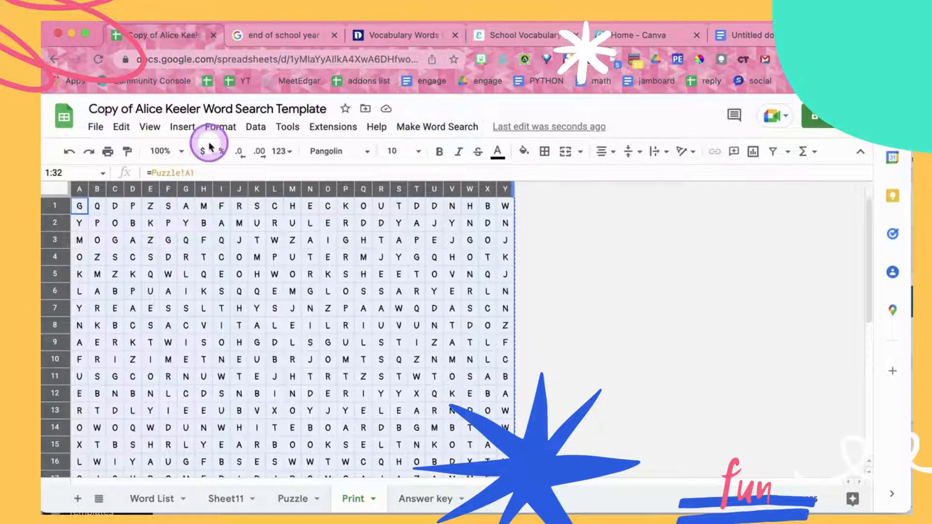
left_click(443, 129)
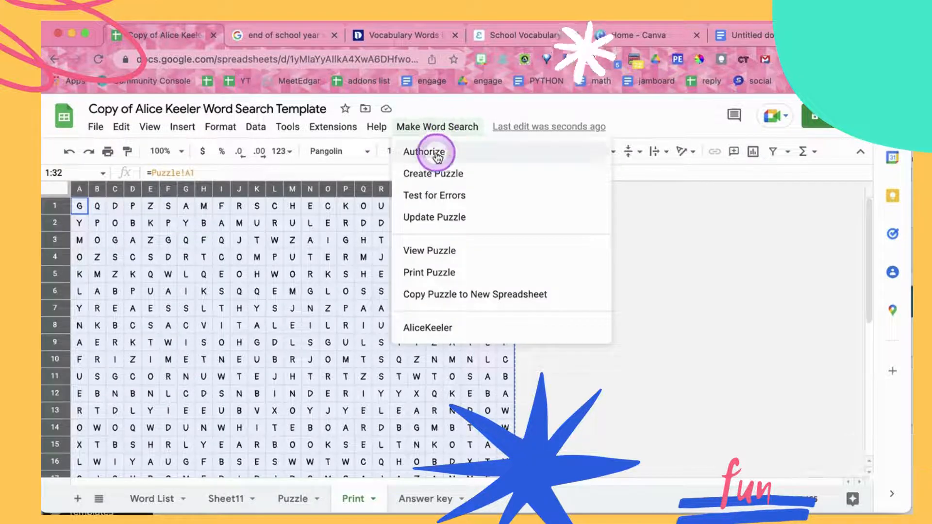
left_click(432, 176)
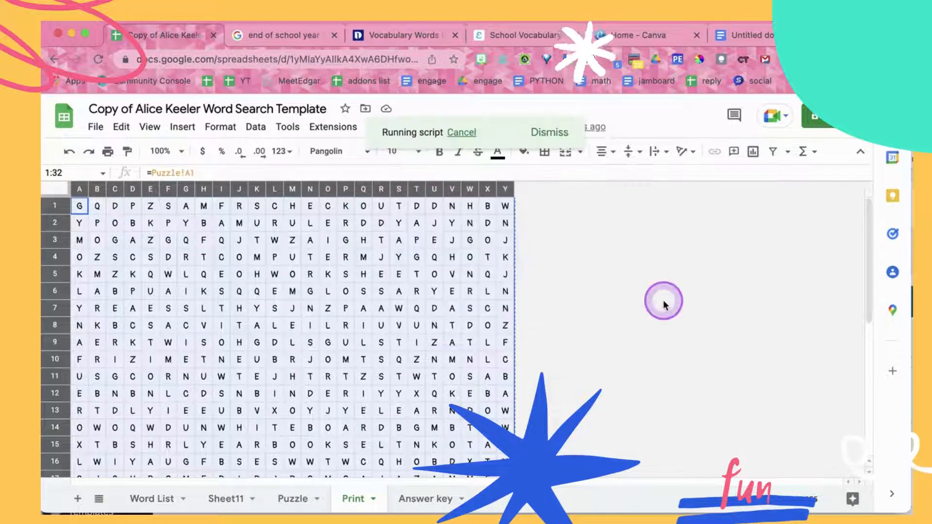